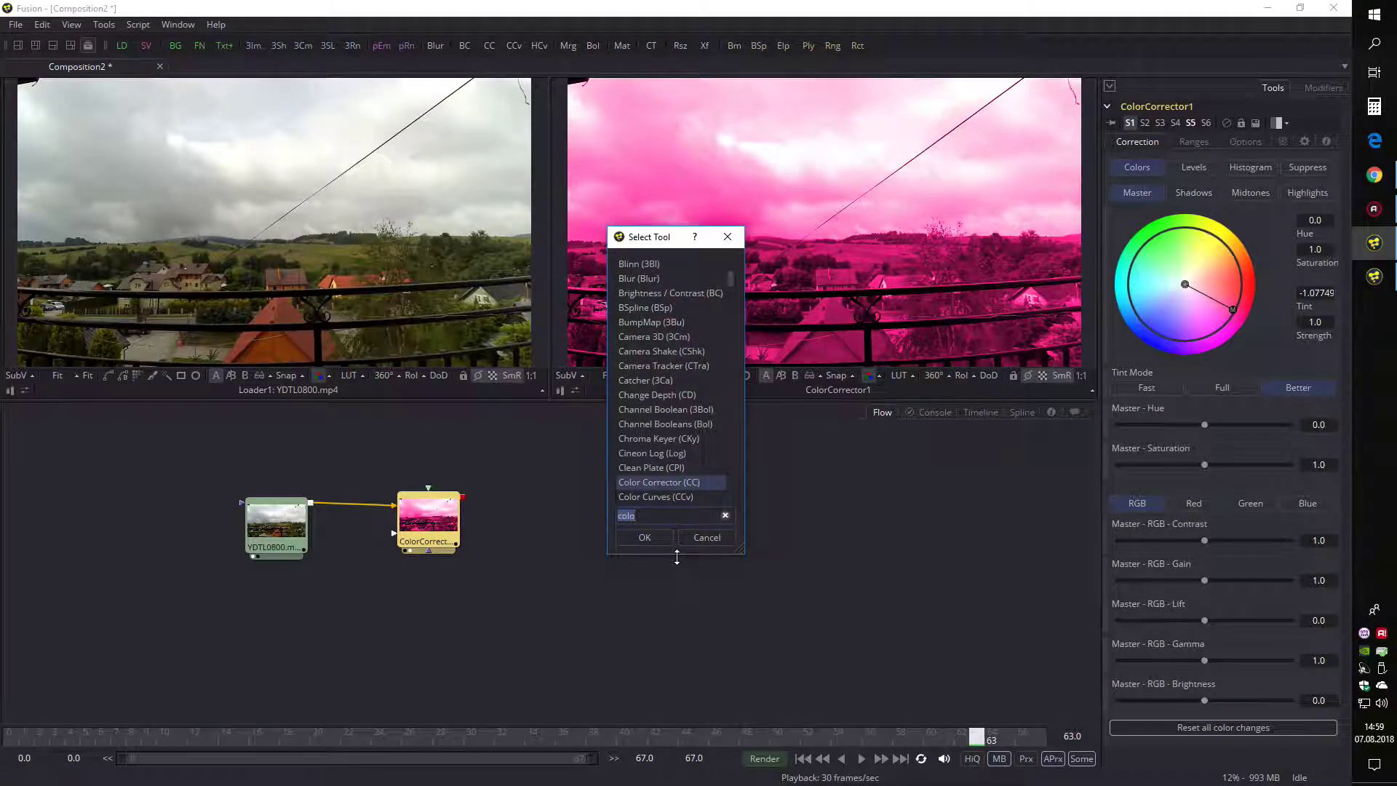
Search the tool selection list for "color" and dismiss it without adding a tool.
type("color")
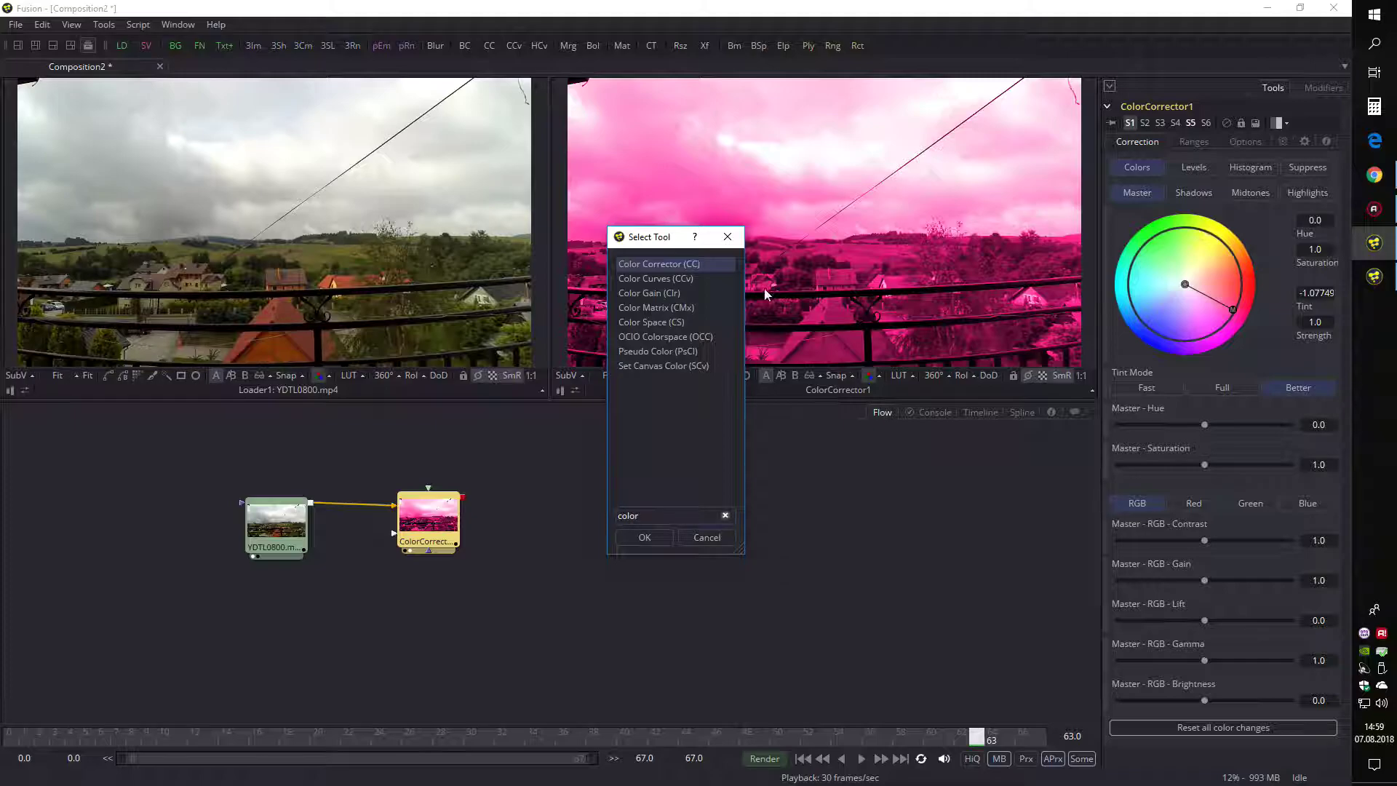
left_click(726, 236)
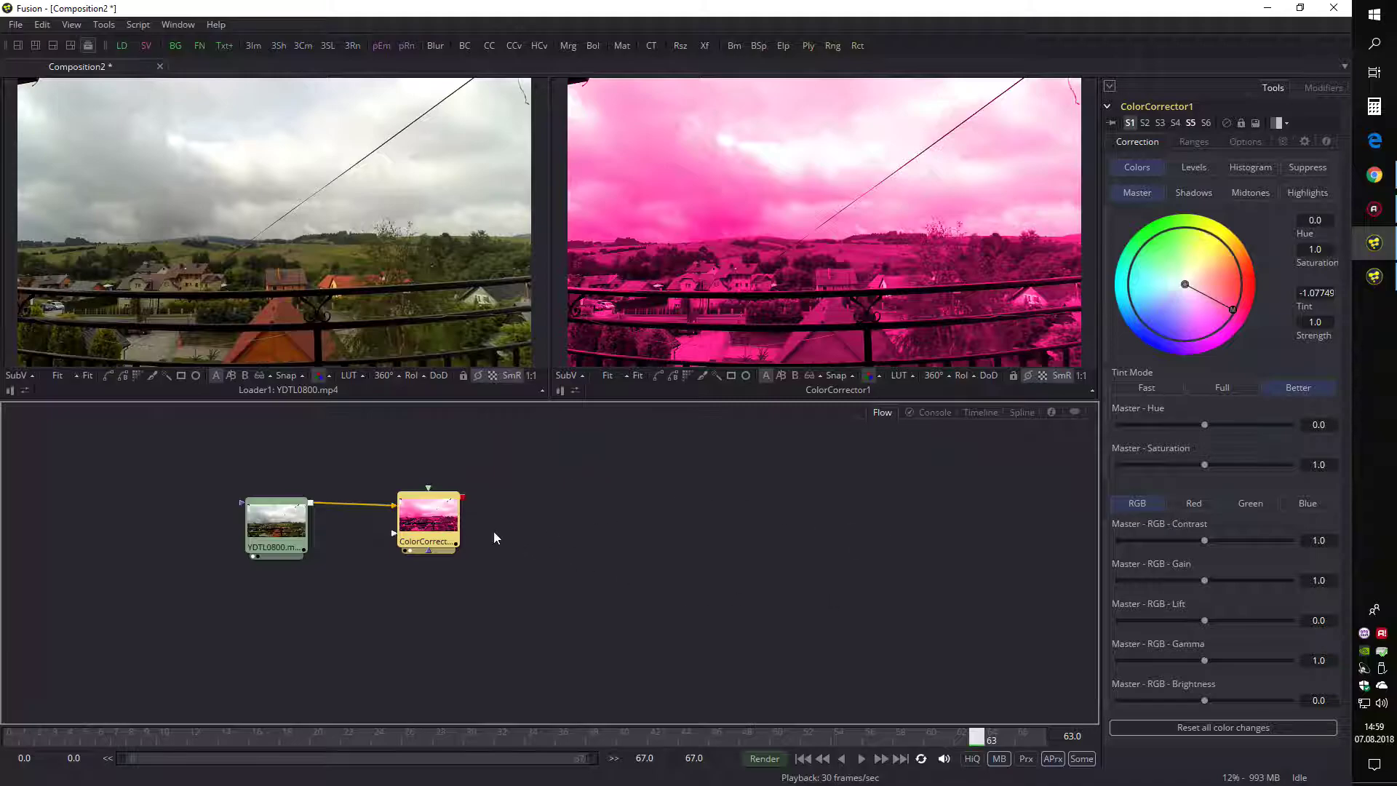
Open the Bins window and examine the tool categories Blur, Color, Composite, Creator, Deep Pixel, Film and Mask.
left_click(88, 45)
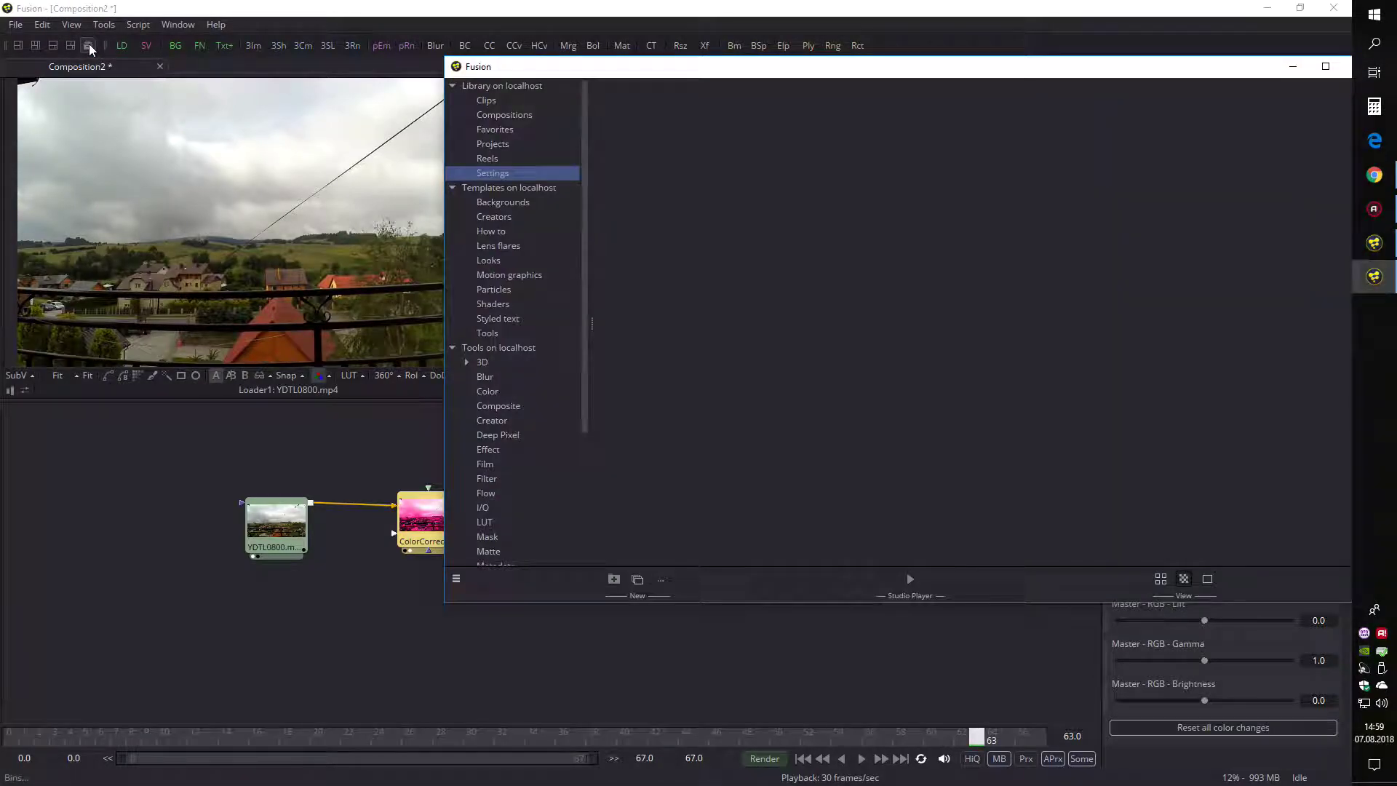
left_click_drag(631, 74, 628, 83)
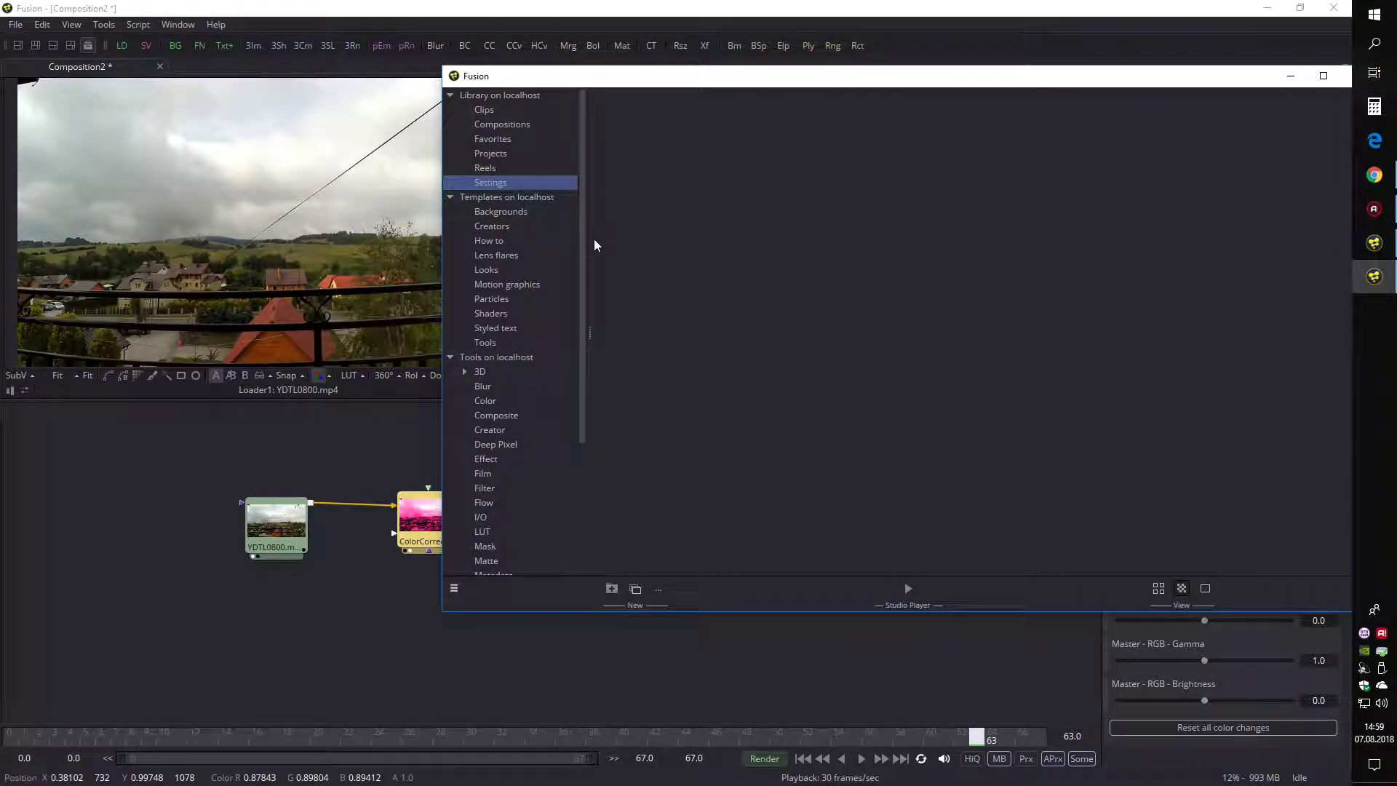
left_click_drag(582, 240, 582, 288)
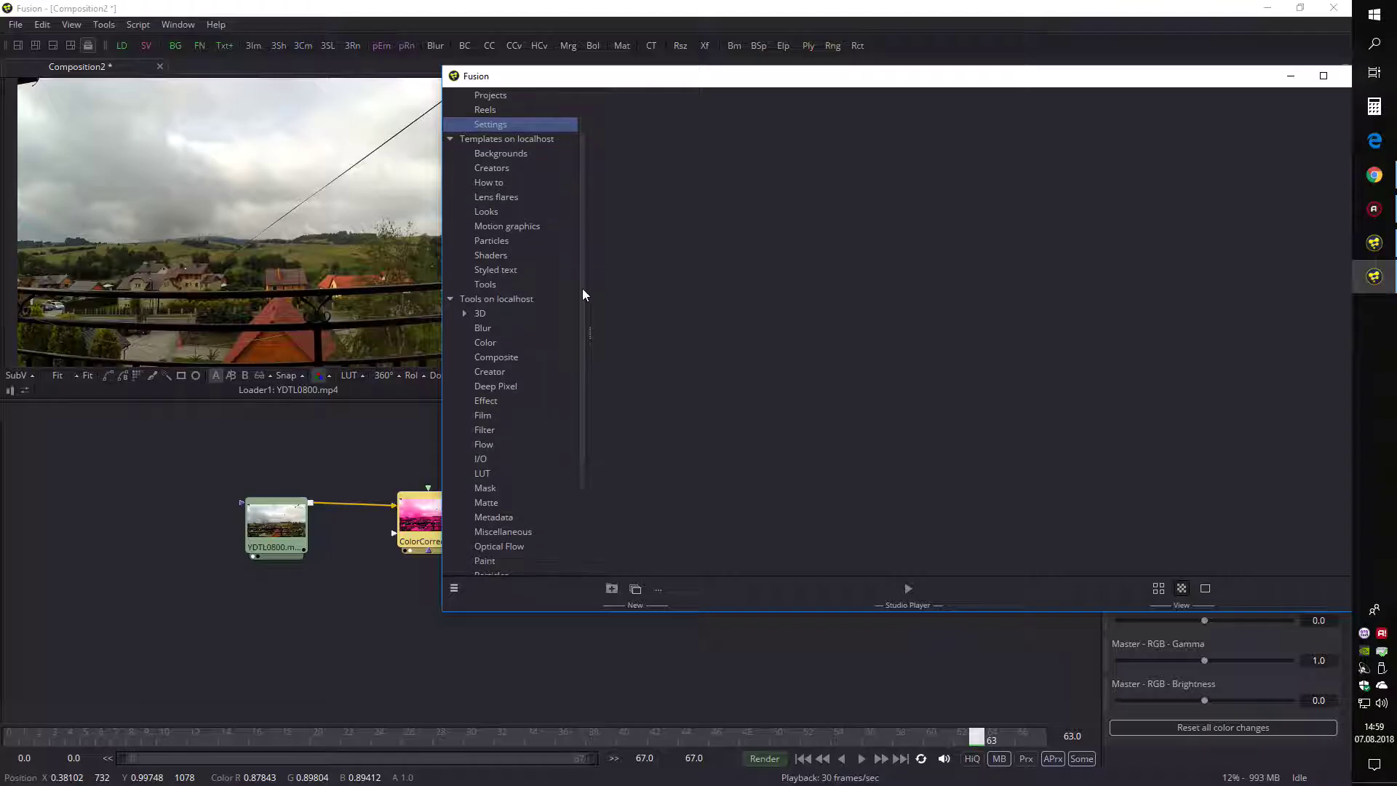
left_click(500, 299)
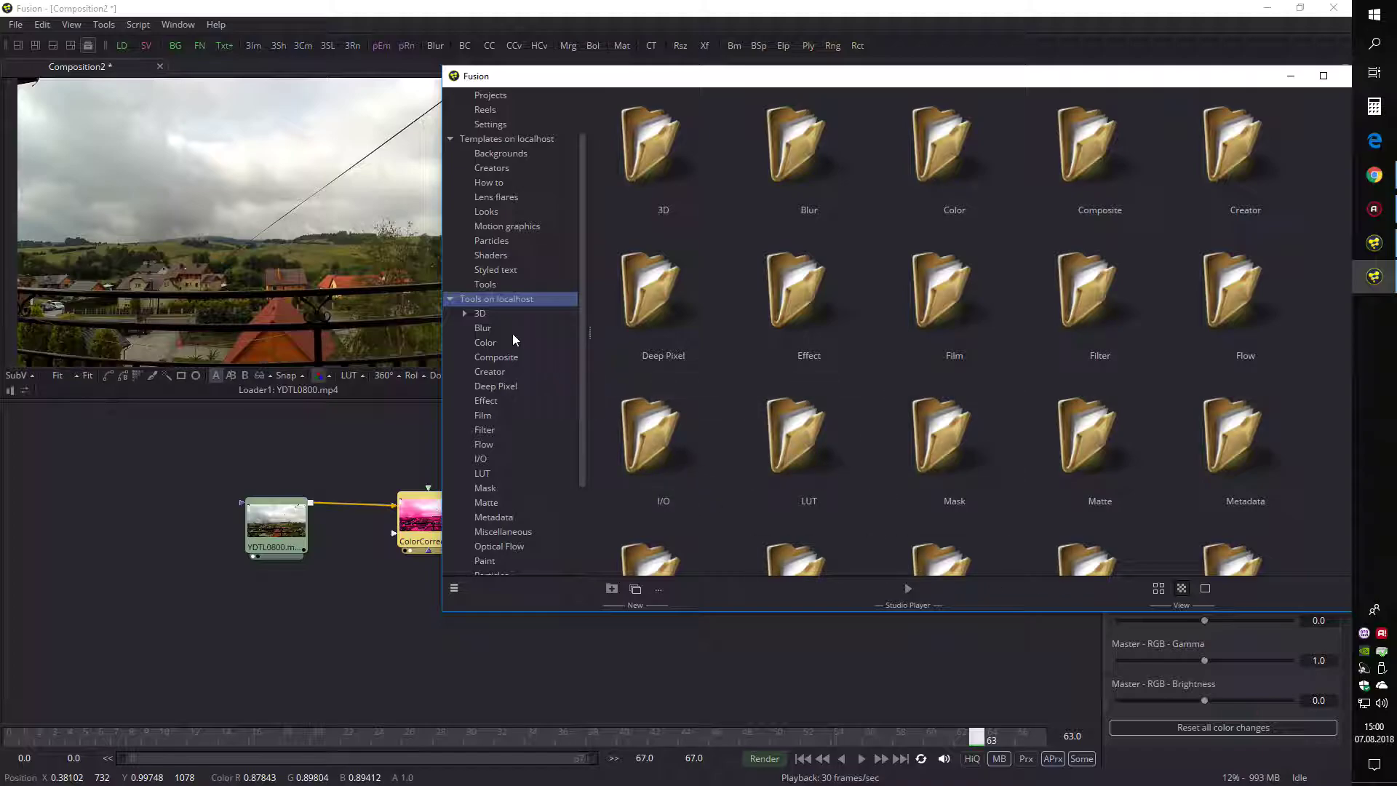
left_click(482, 329)
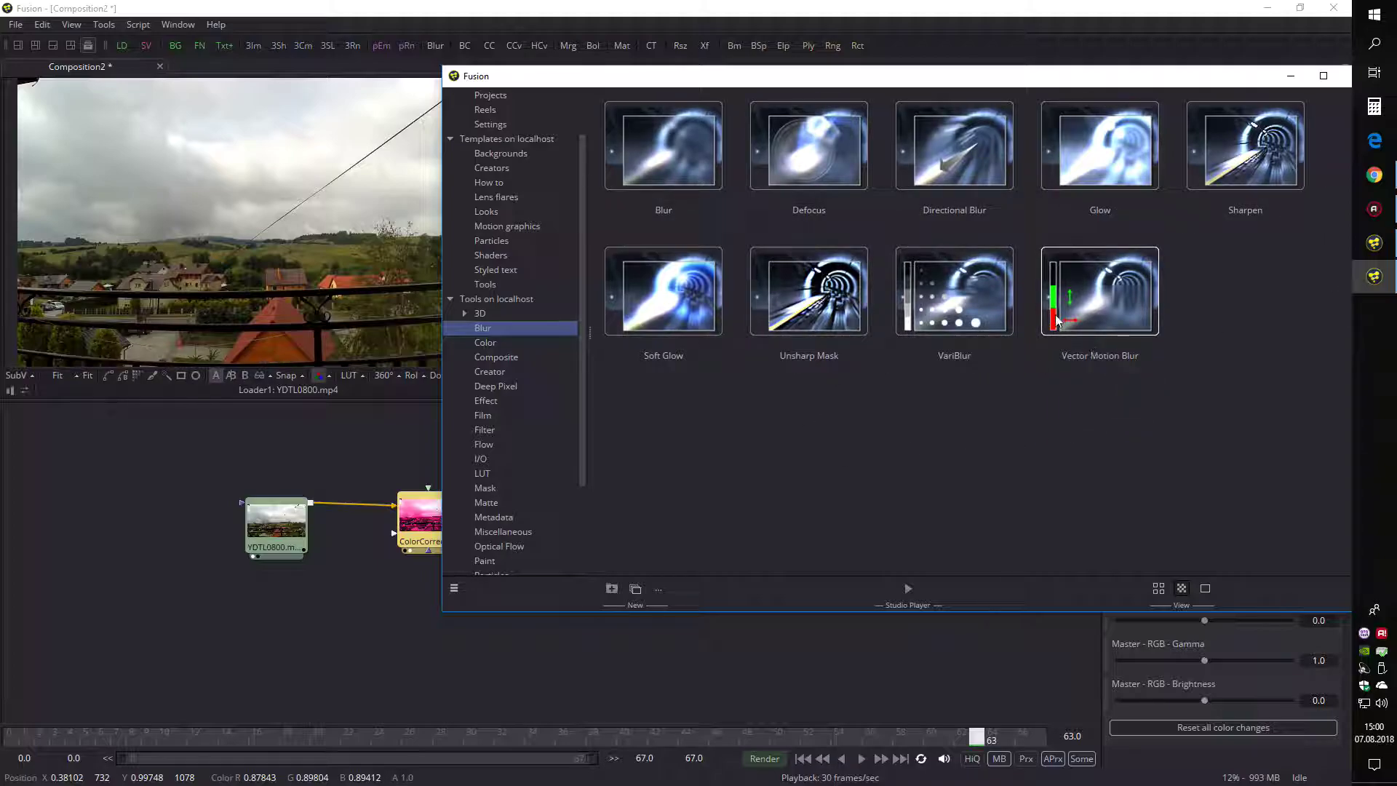
left_click(492, 346)
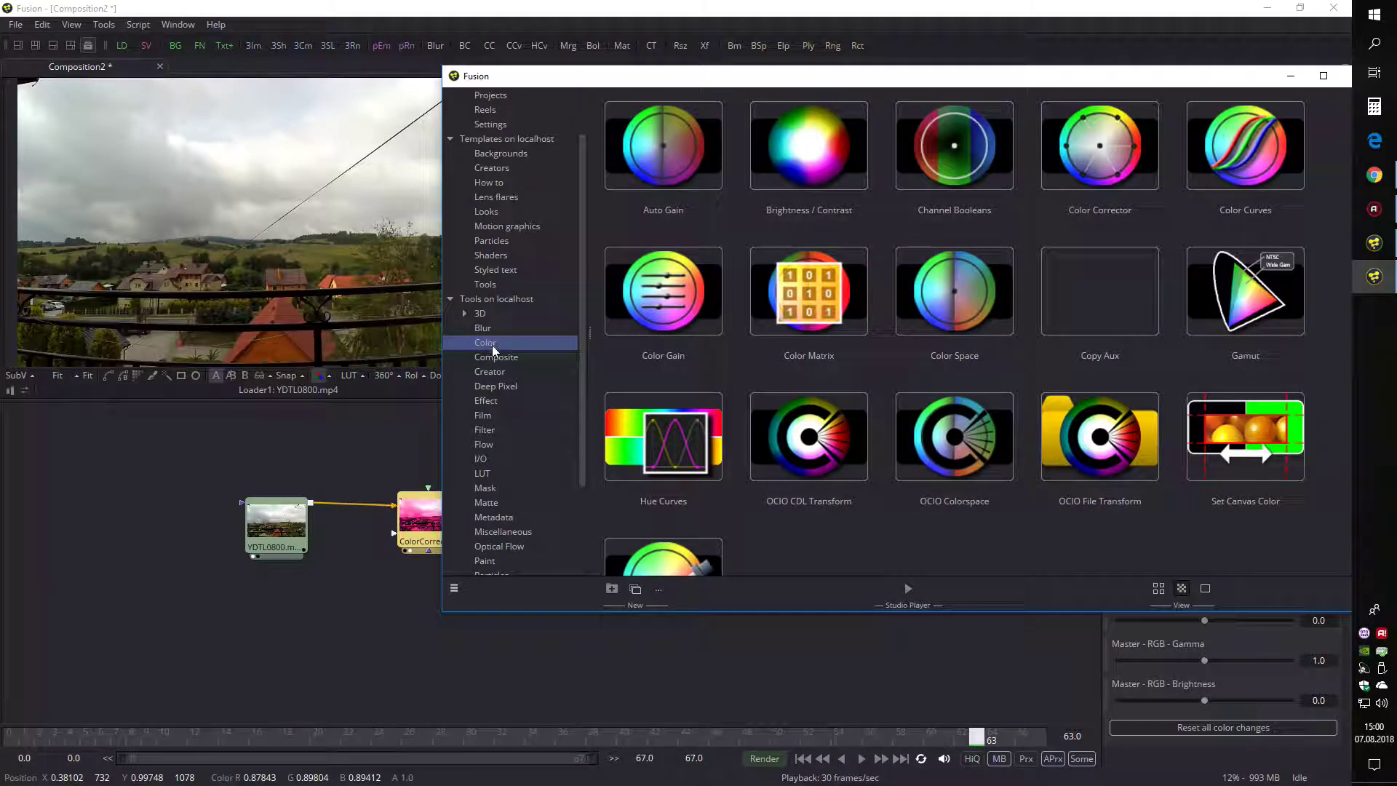
left_click(493, 358)
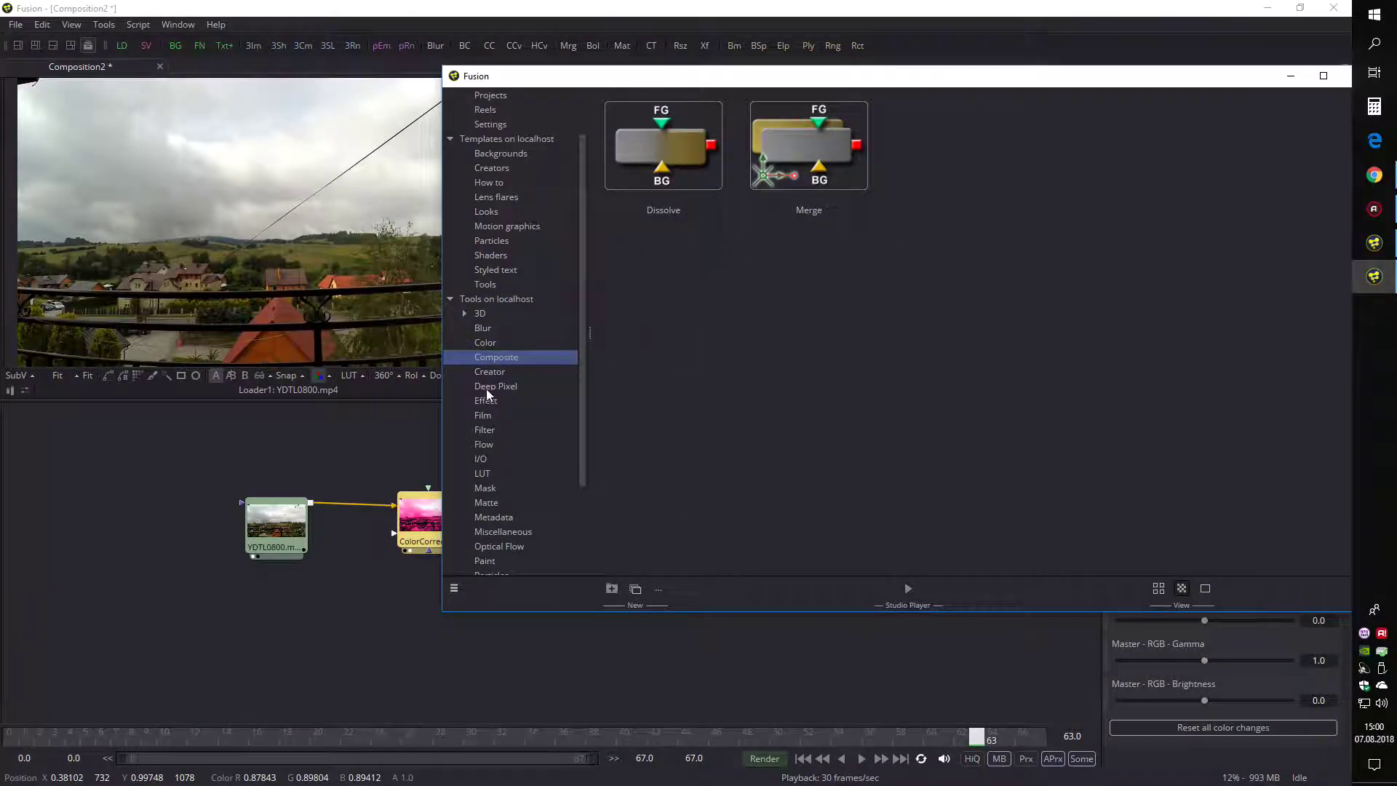
left_click(489, 384)
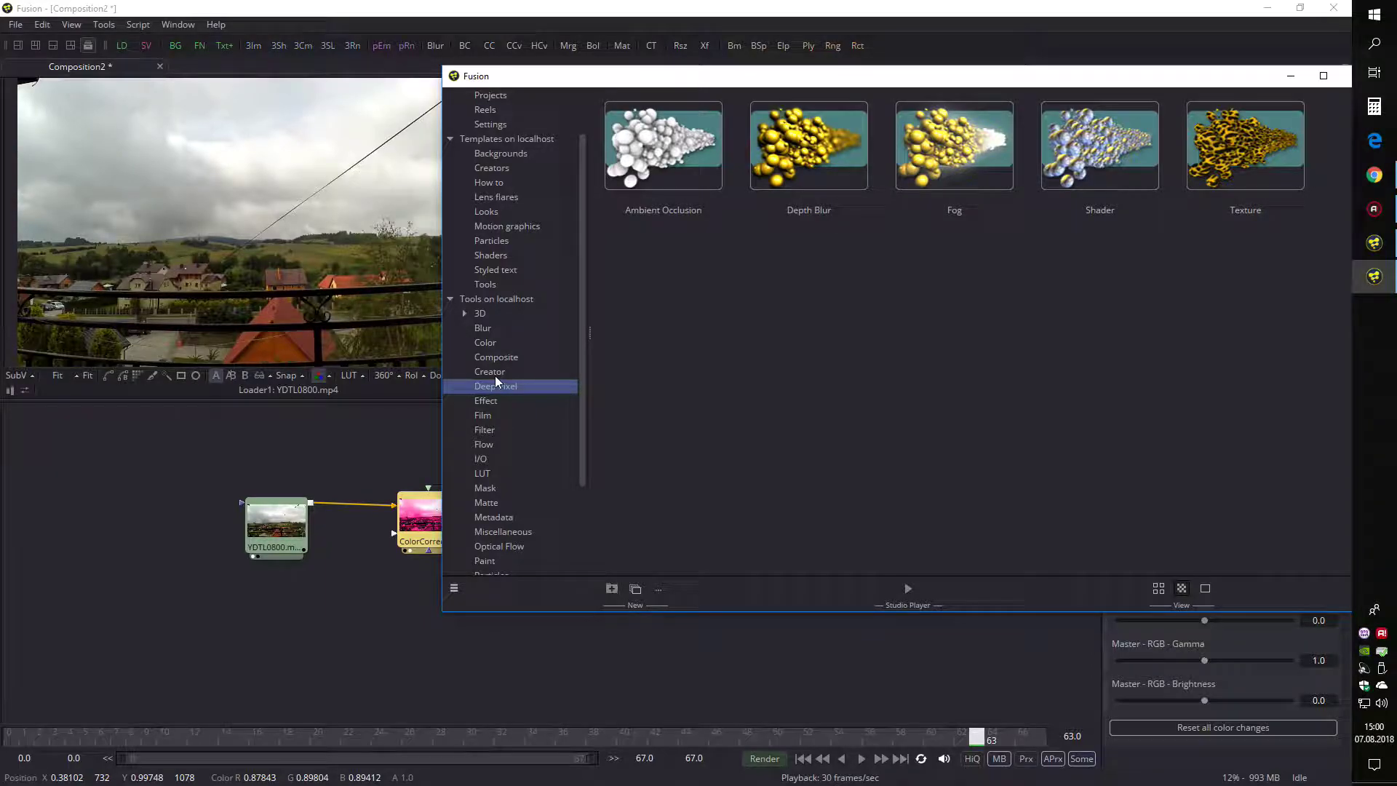
left_click(495, 373)
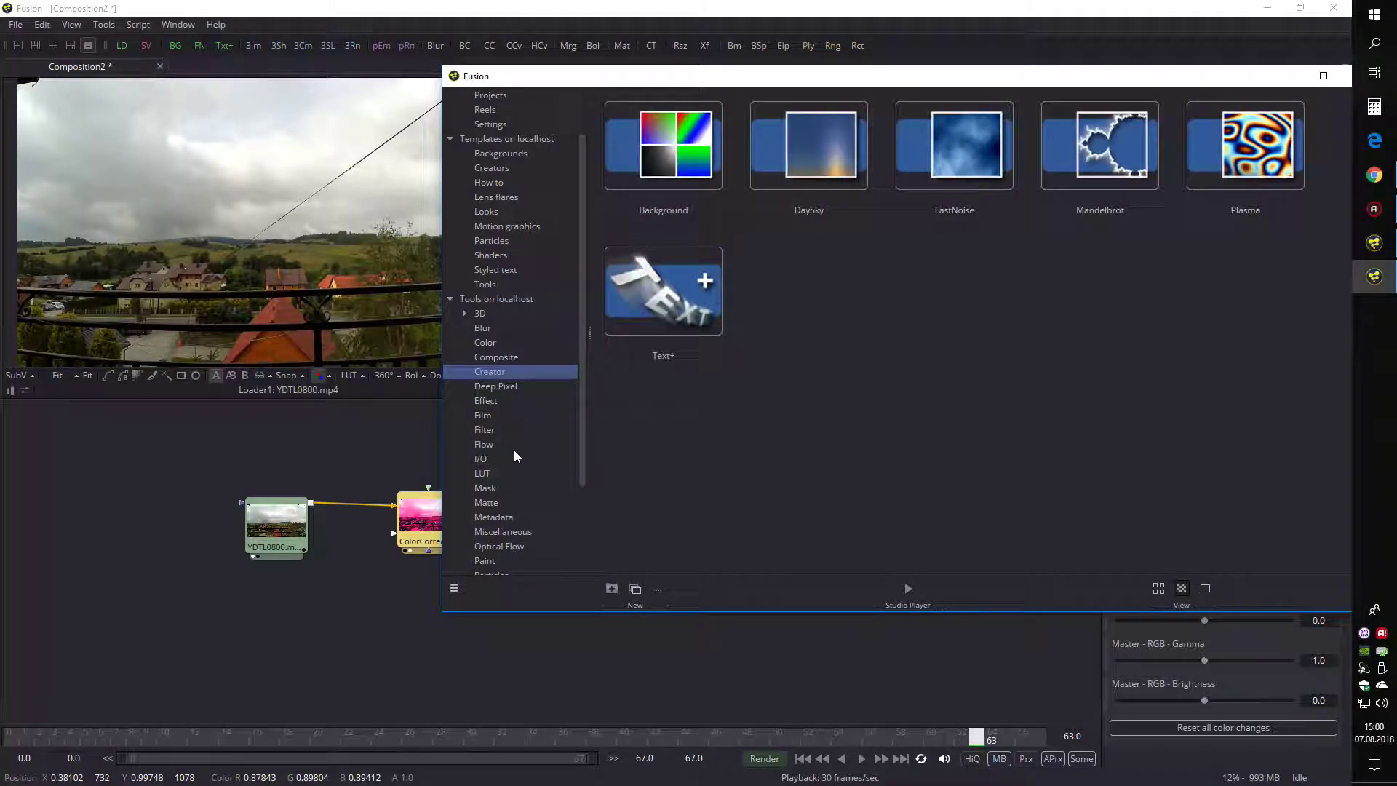
left_click(496, 387)
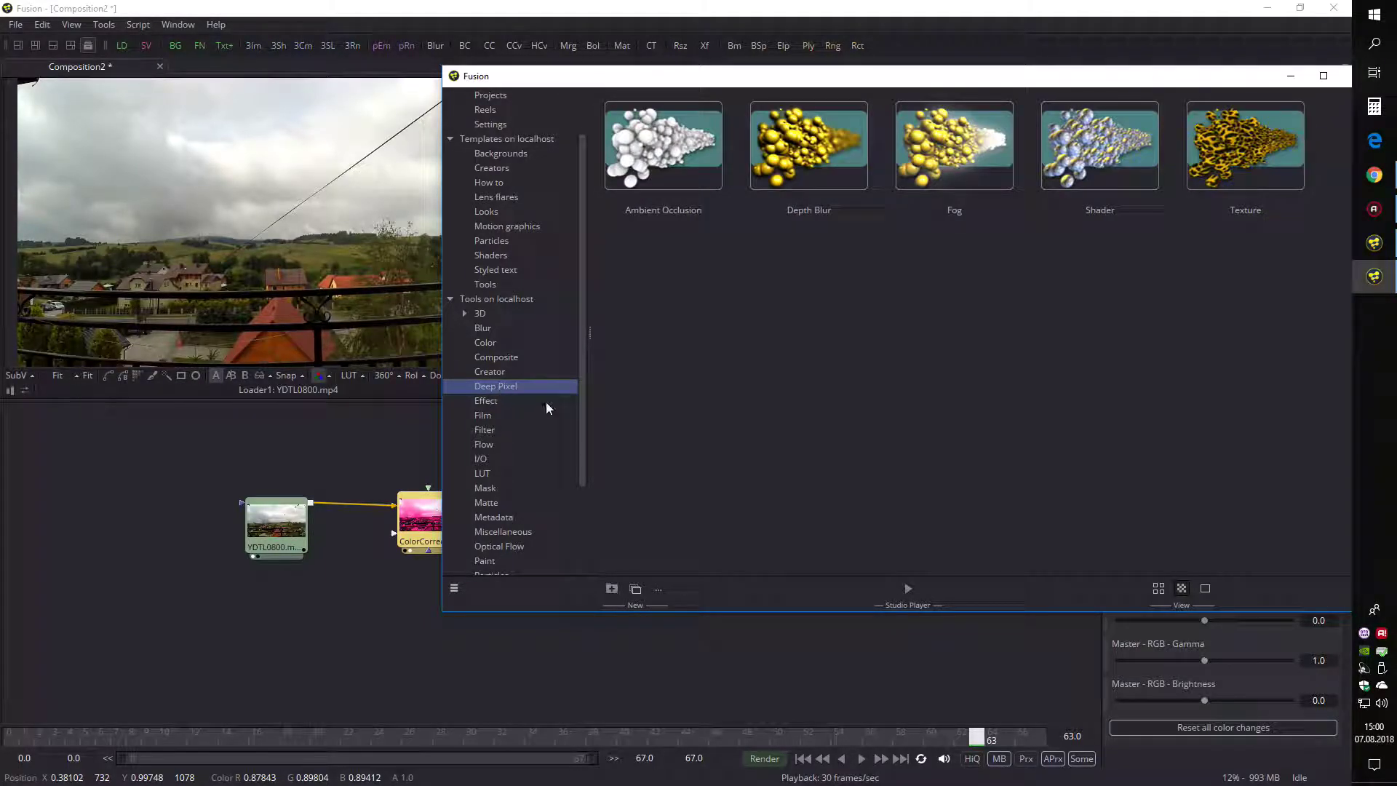
left_click(494, 429)
left_click(491, 416)
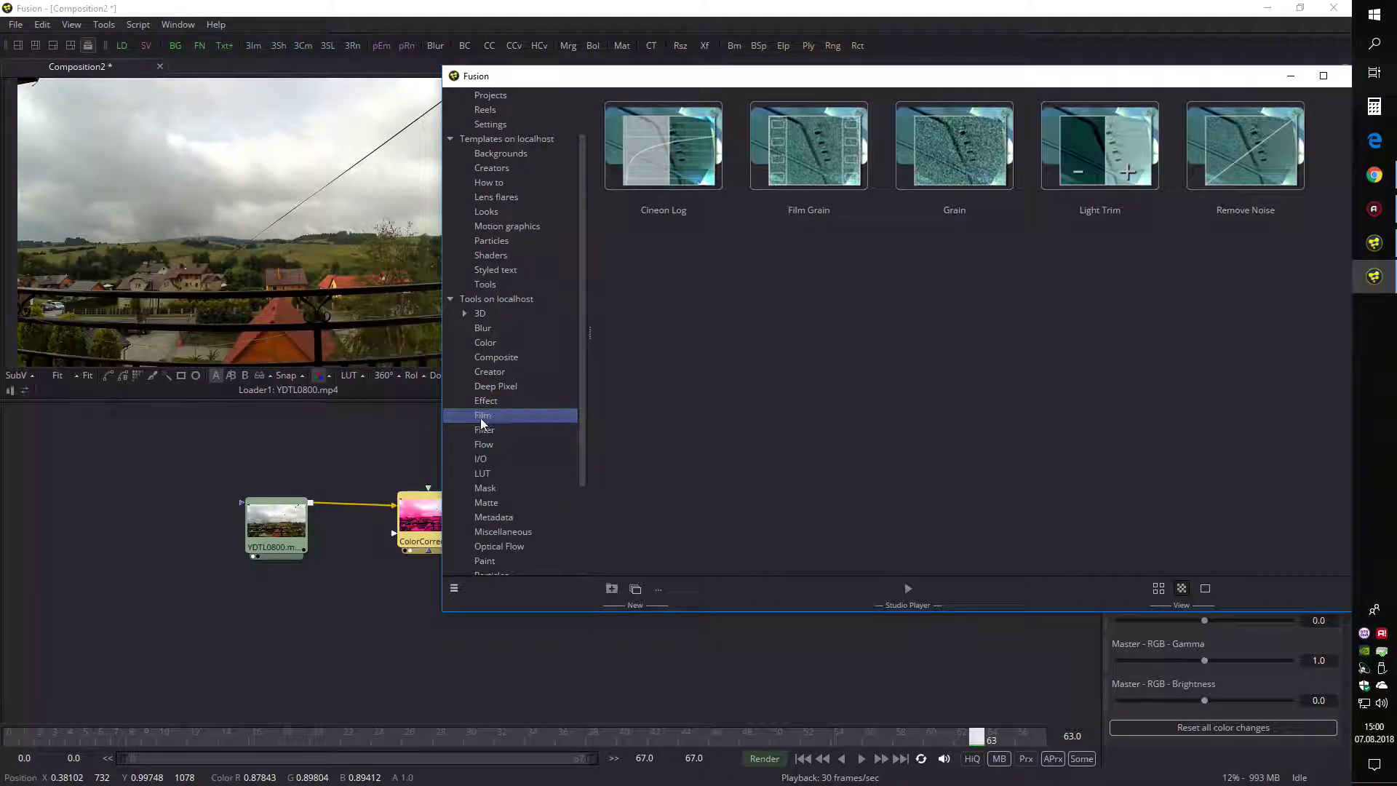
left_click(493, 488)
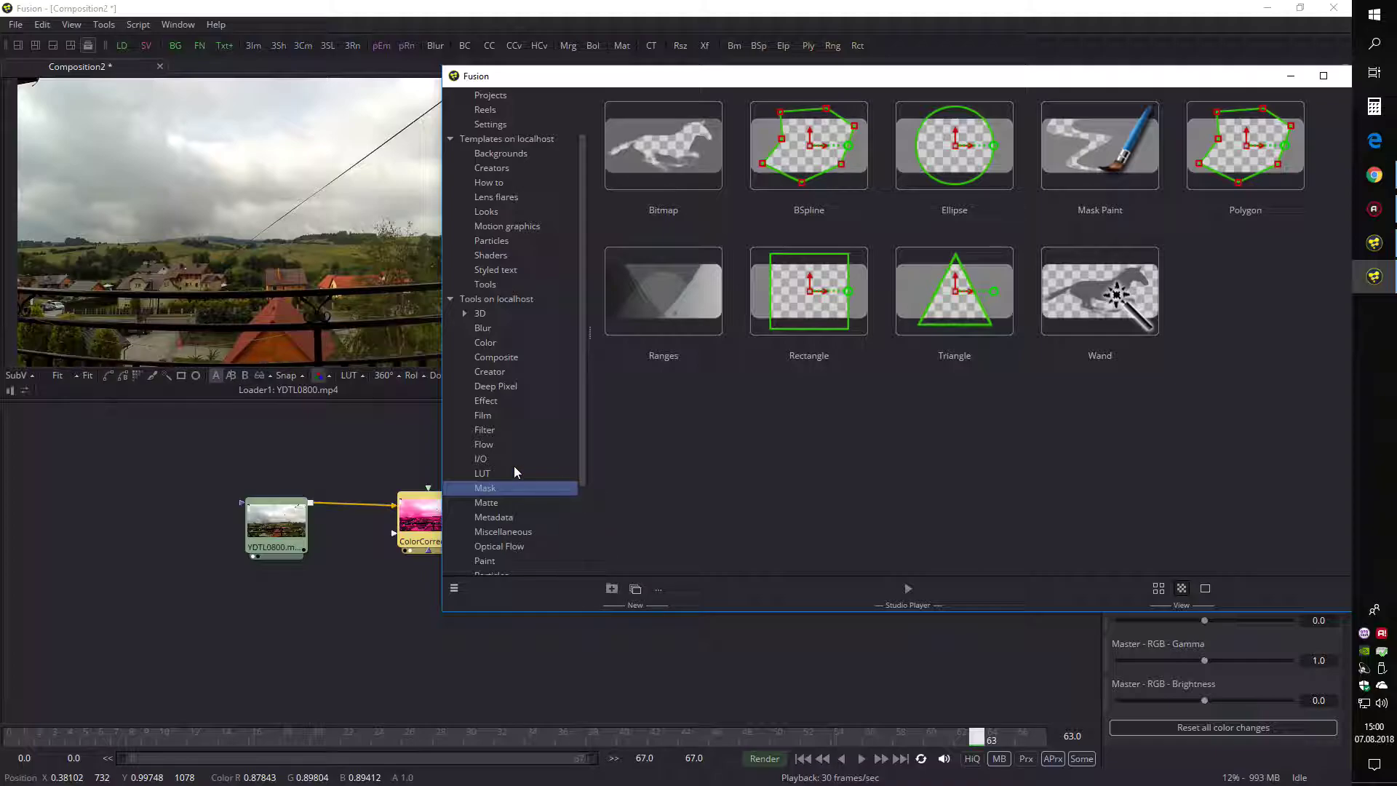
Examine the Particles, Resolve Connect, Stereo, Transform and Deep Pixel tool categories in the bins, and close the window.
scroll(509, 474, "down", 3)
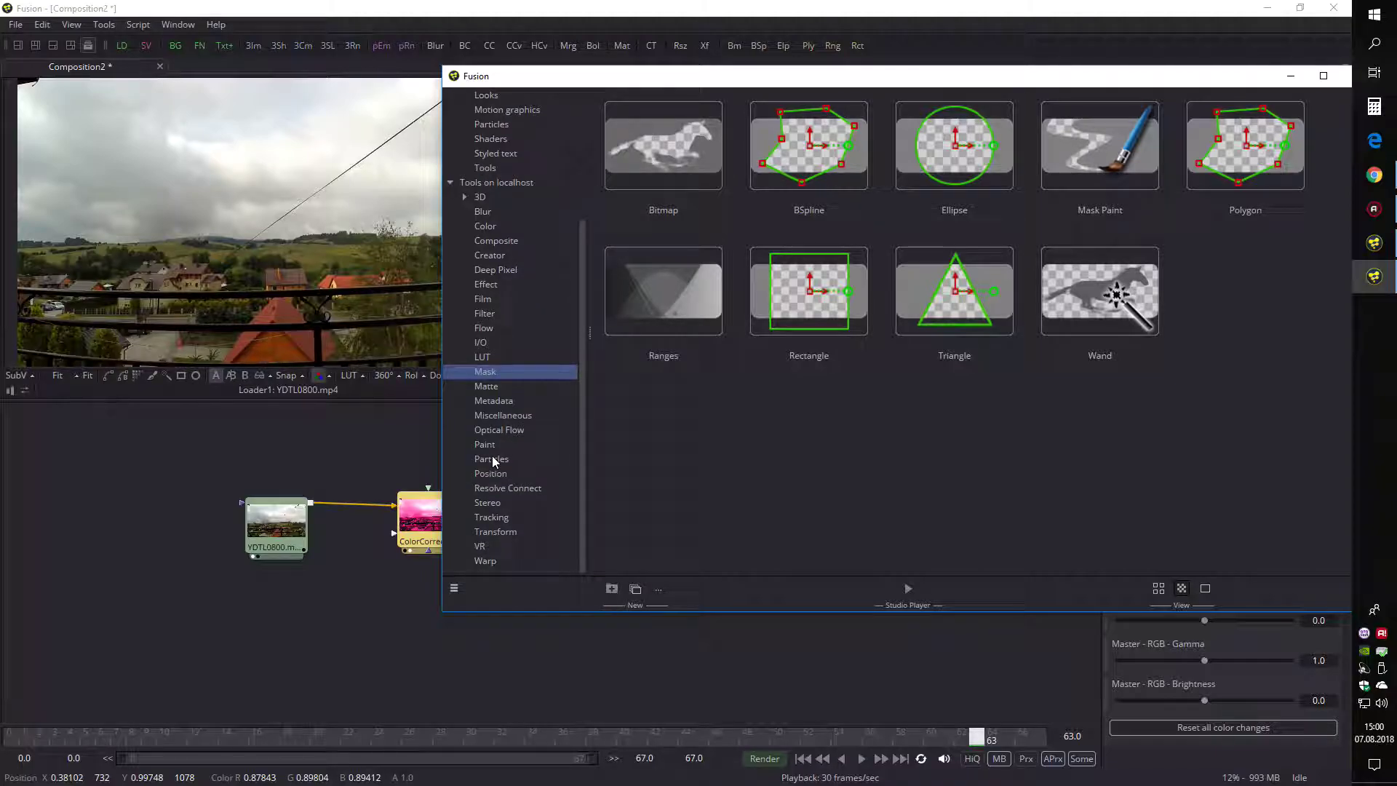
left_click(492, 459)
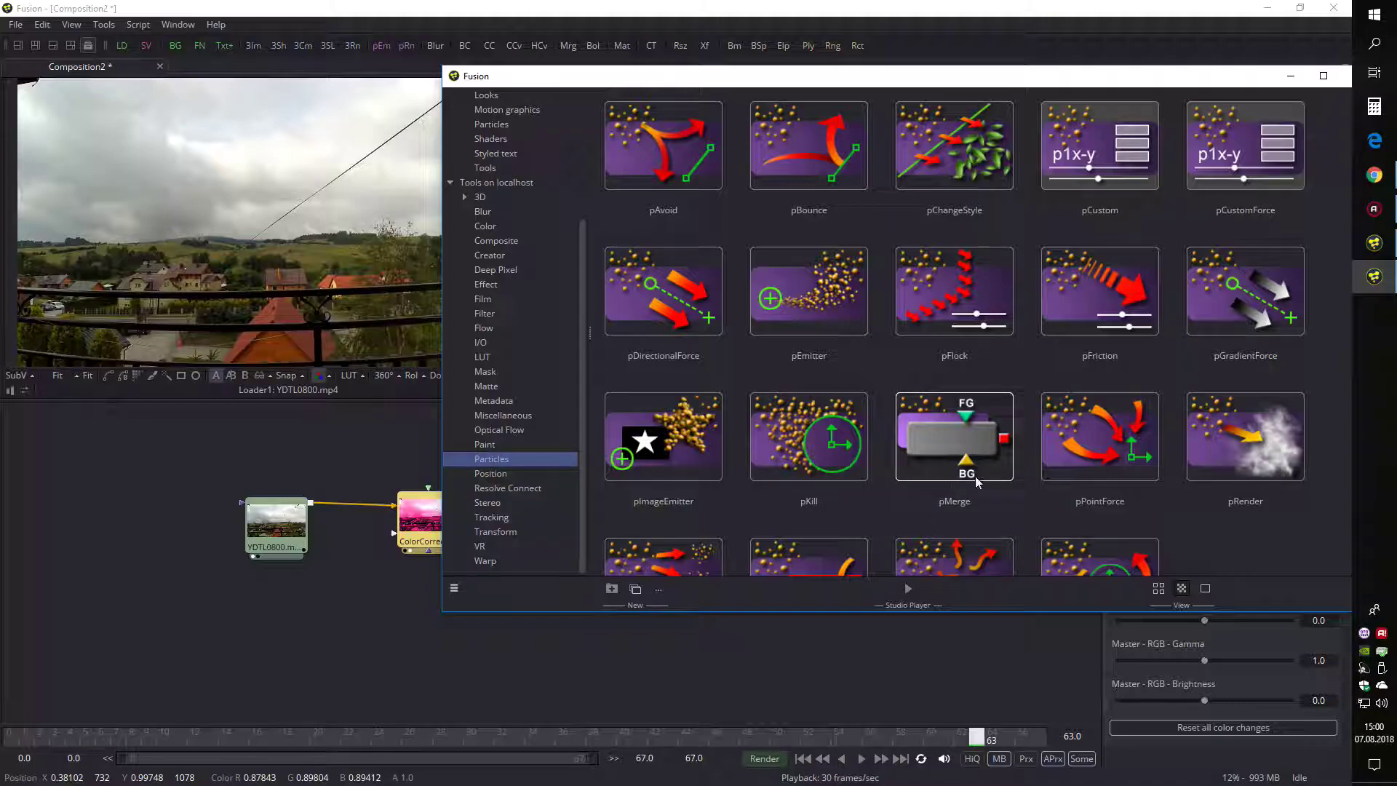
scroll(960, 479, "down", 2)
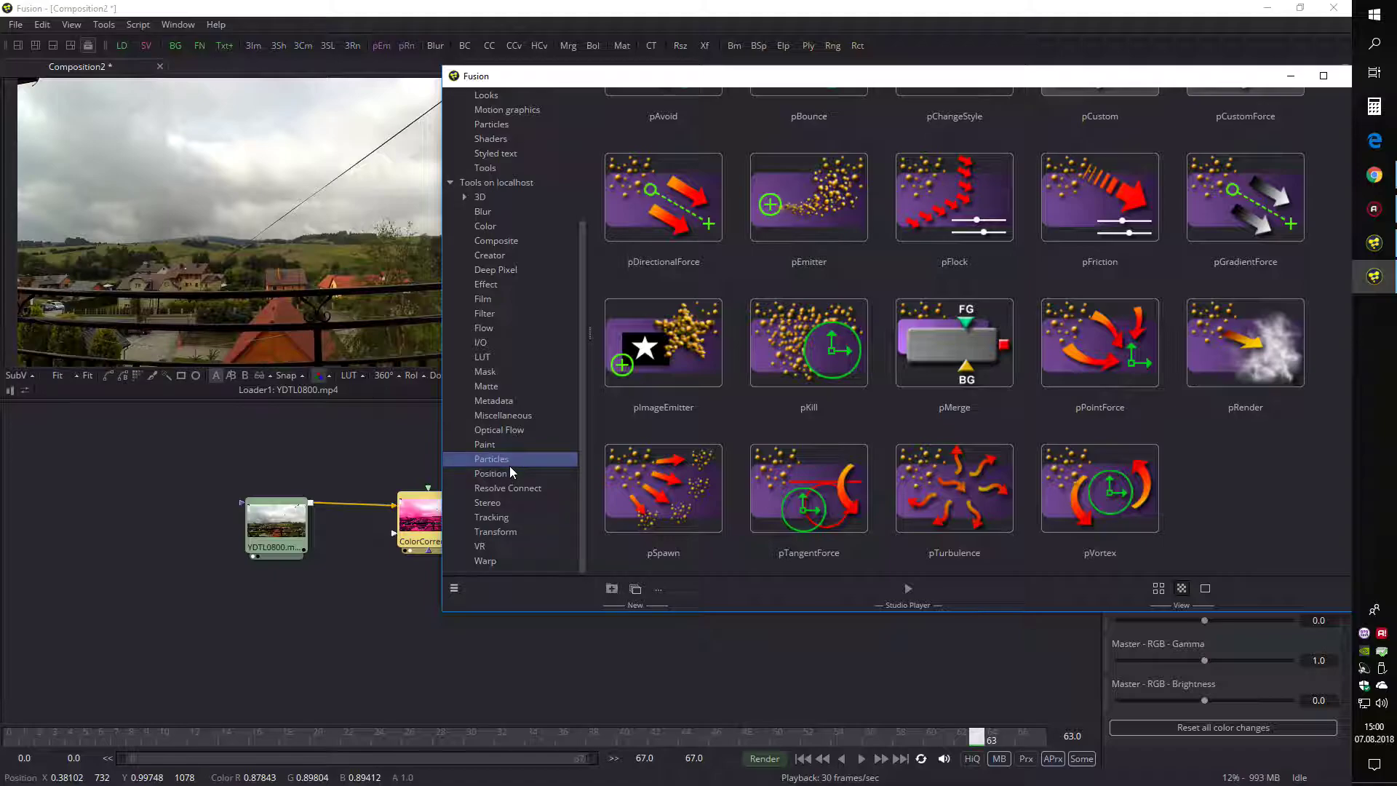
left_click(491, 450)
left_click(490, 488)
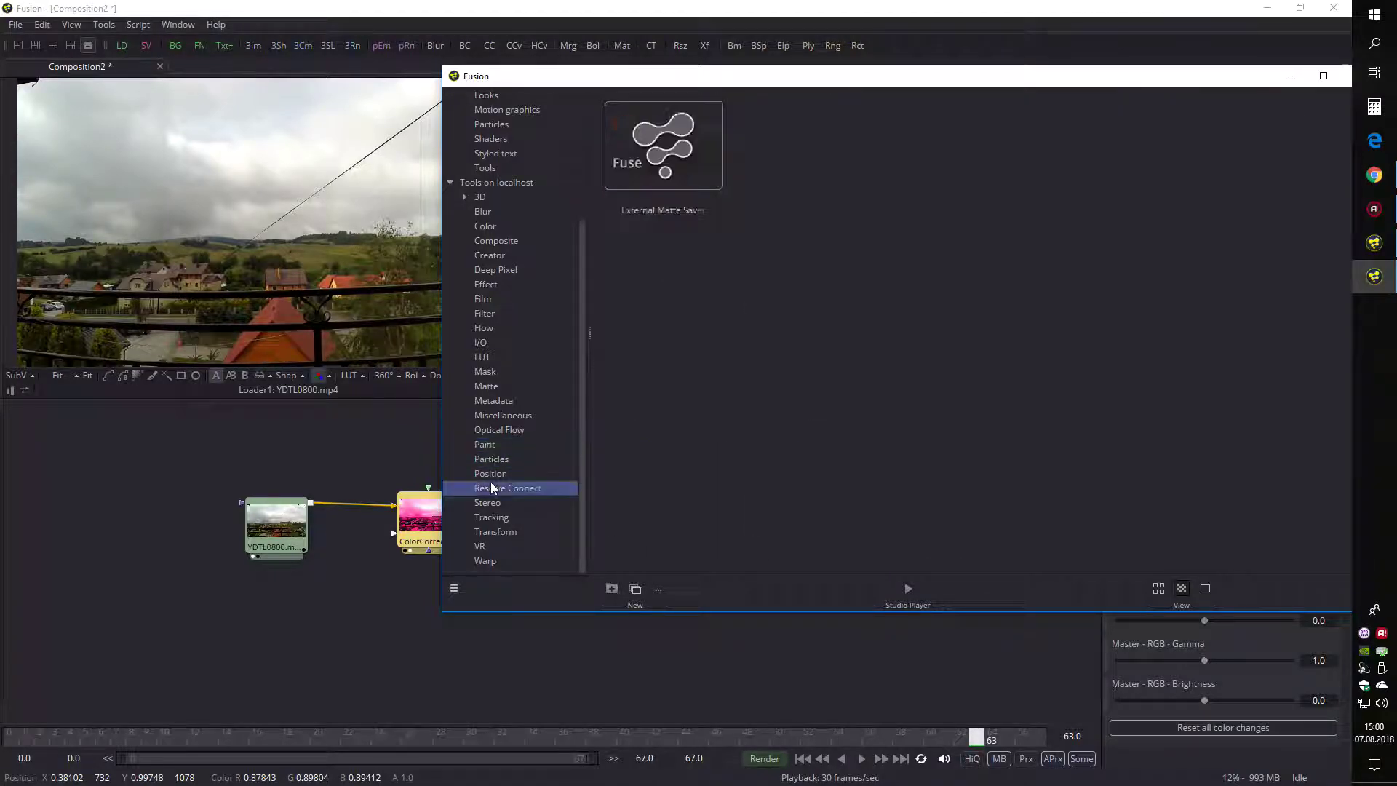
left_click(491, 502)
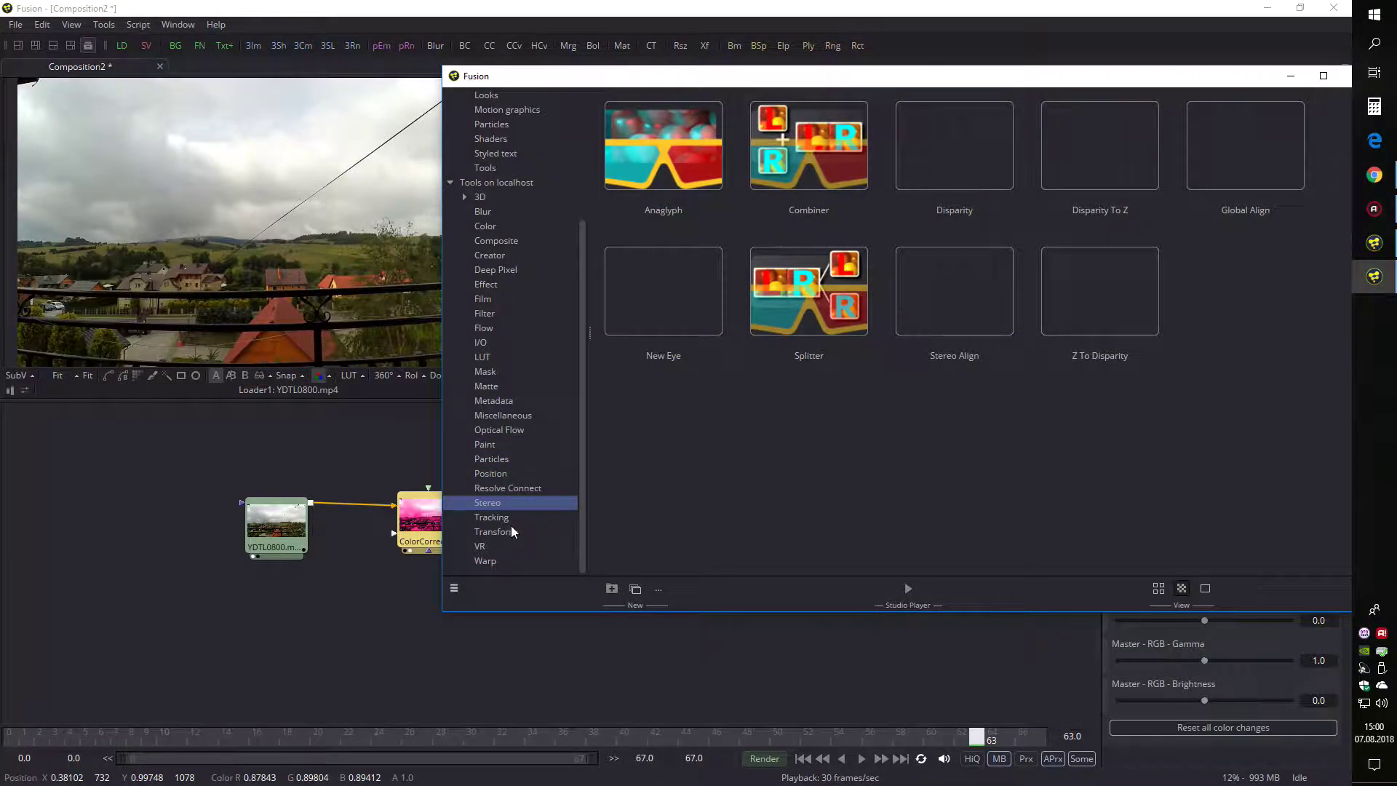
left_click(508, 531)
left_click_drag(916, 75, 624, 127)
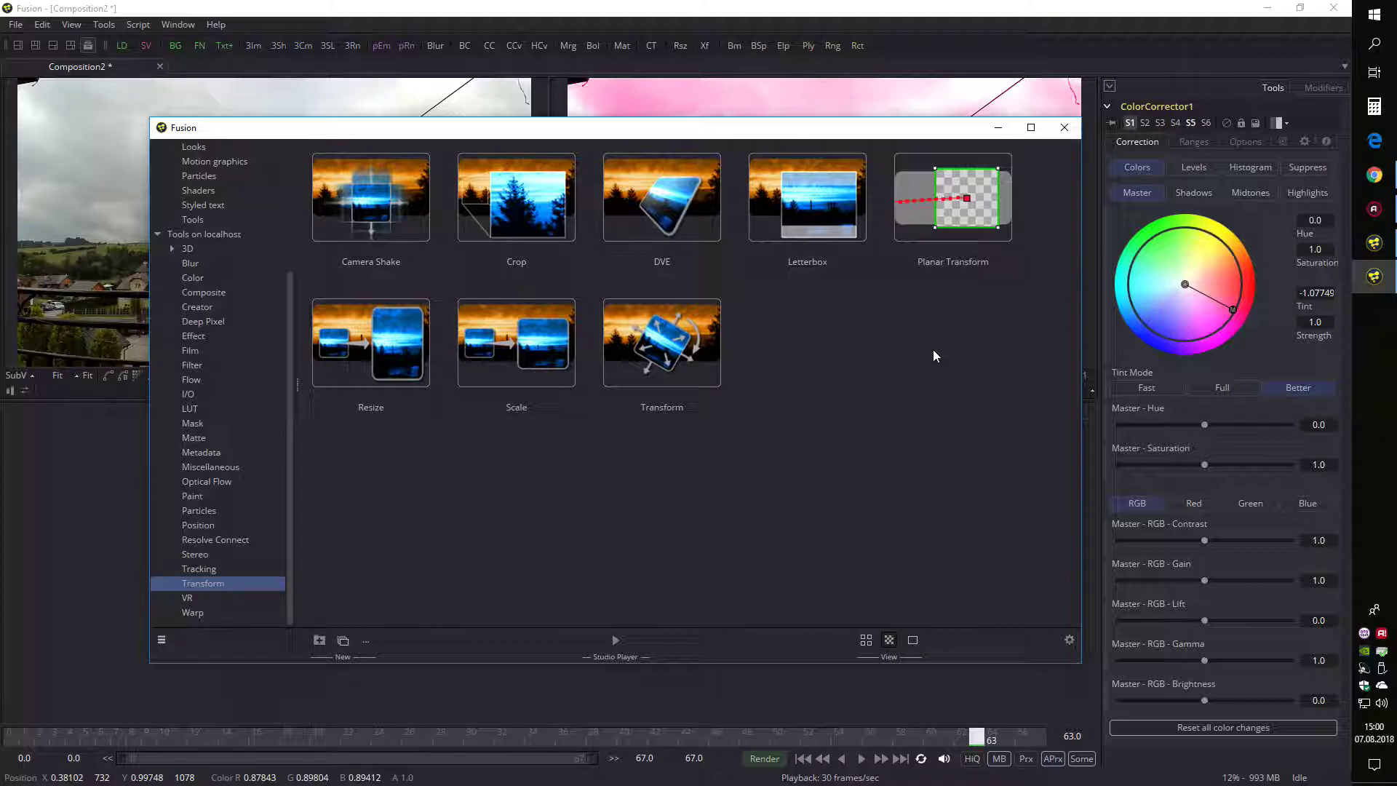
left_click(205, 424)
left_click(206, 468)
left_click(204, 322)
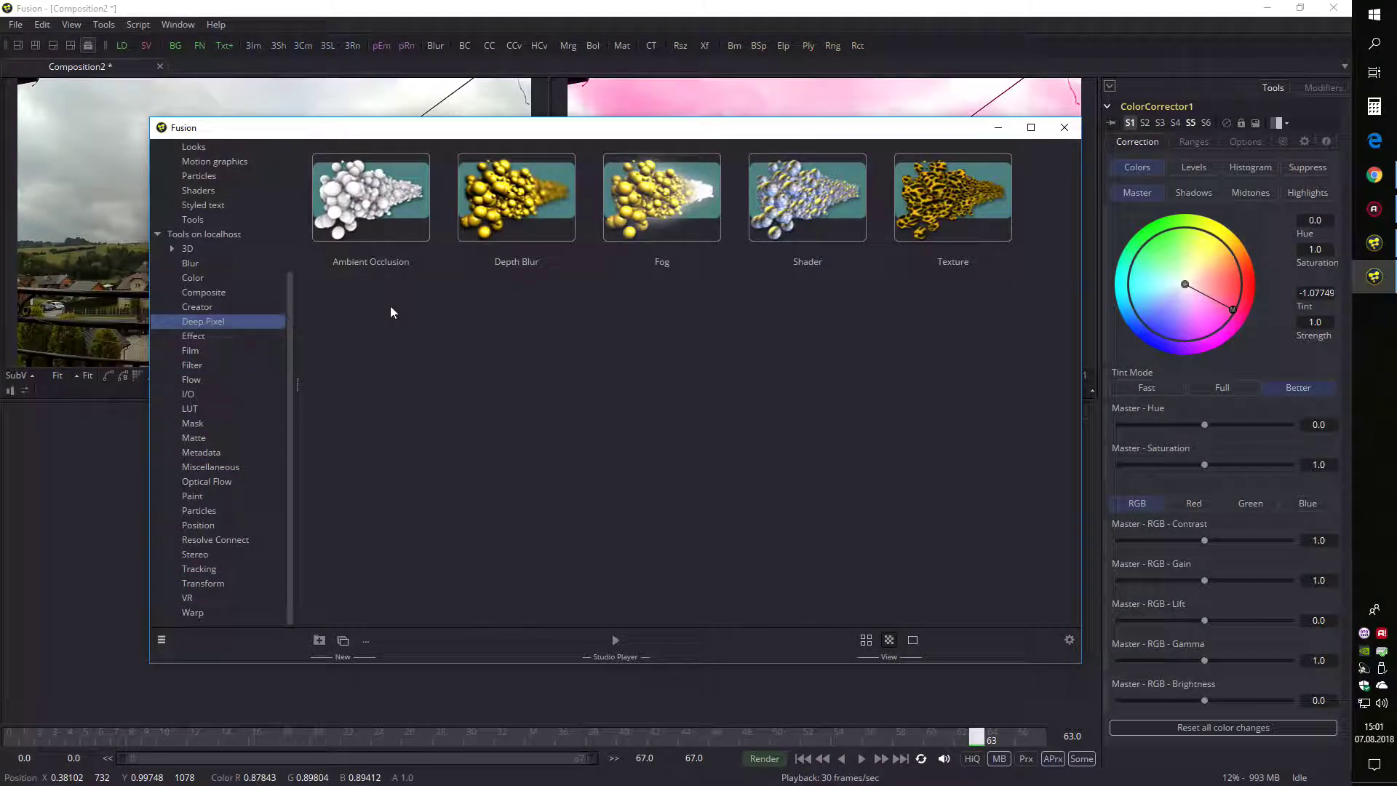
left_click(1063, 128)
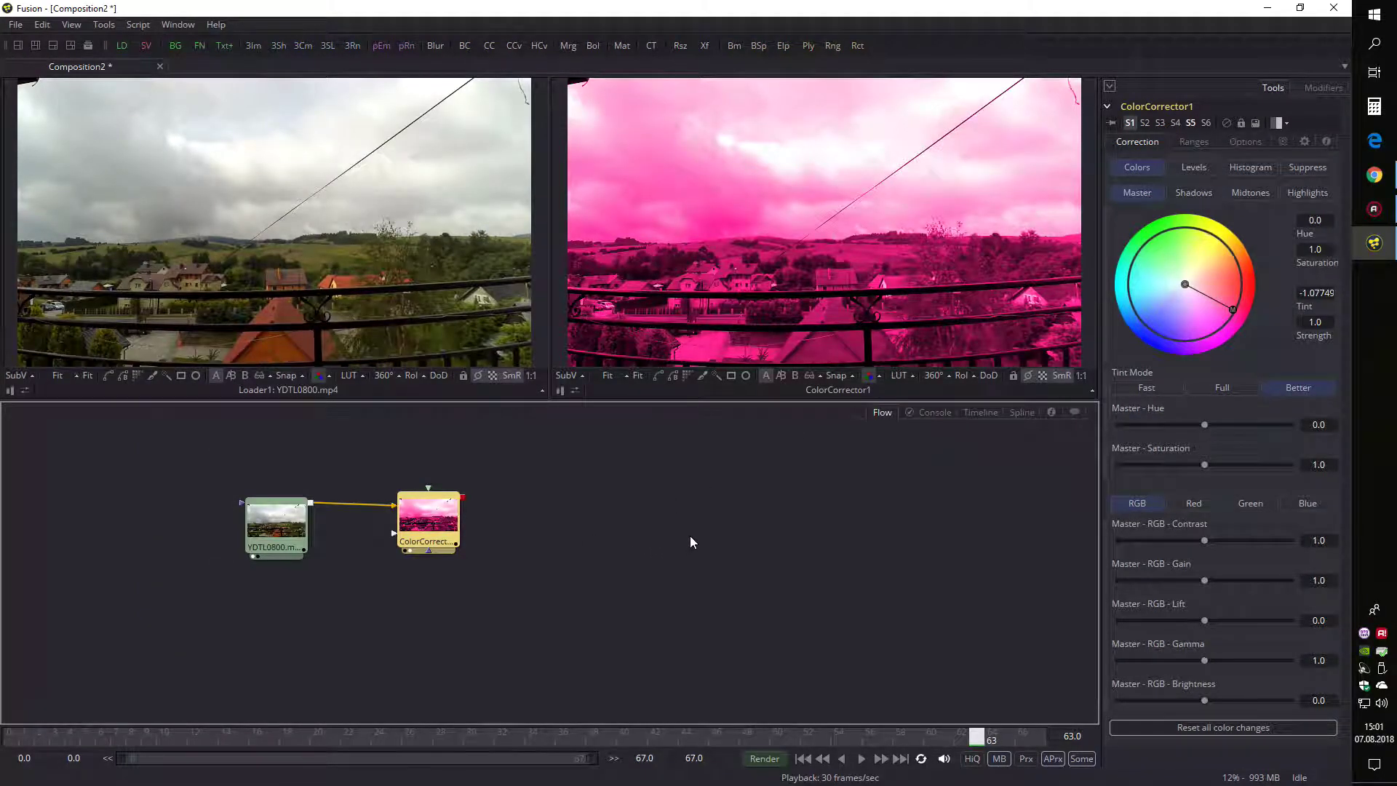
Set the Color Corrector's master hue to -0.308, saturation to 1.265, RGB lift to 0.026 and an orange tint at strength 0.6887.
left_click_drag(429, 520, 437, 523)
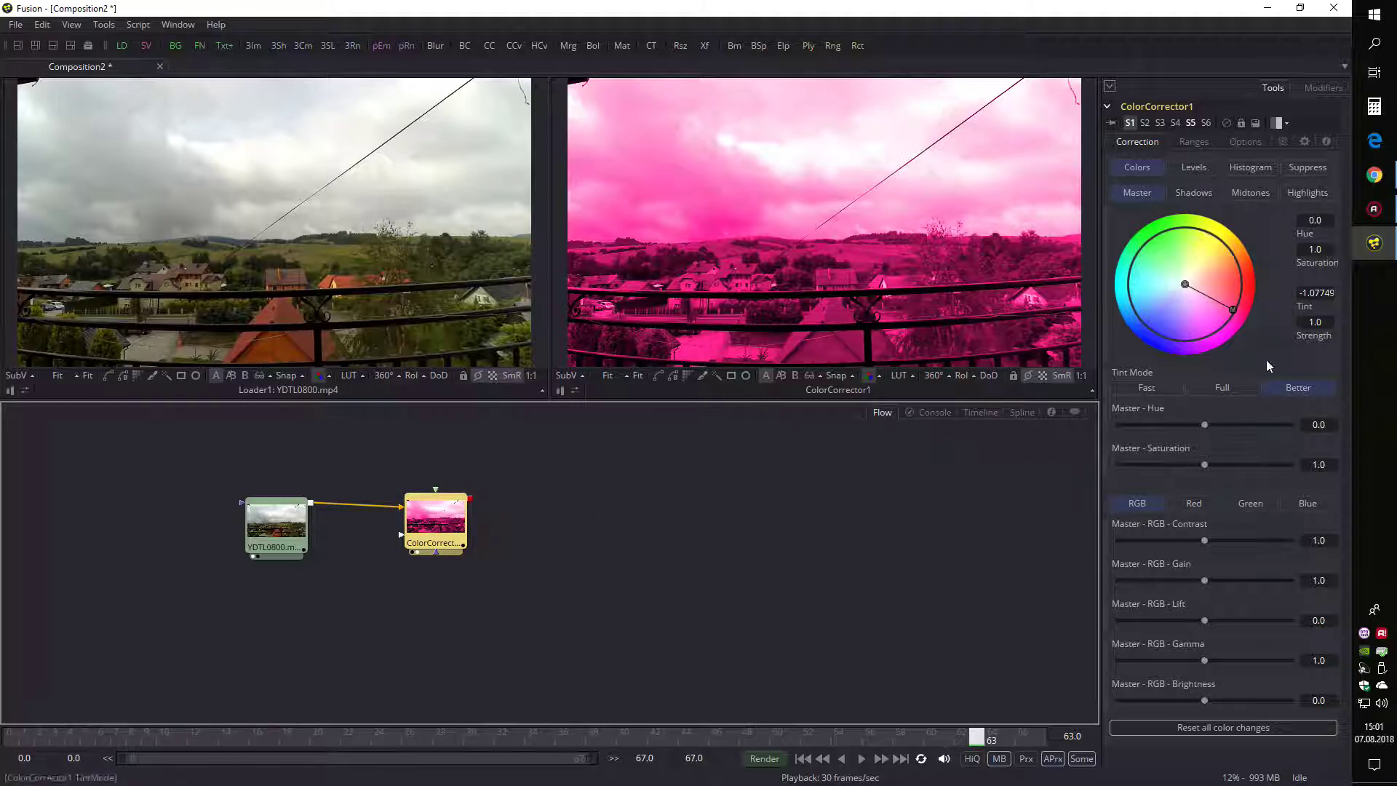
left_click_drag(1204, 464, 1175, 424)
mouse_move(1204, 620)
left_mouse_down()
mouse_move(1231, 620)
mouse_move(1190, 580)
mouse_move(1222, 620)
mouse_move(1201, 619)
left_mouse_up()
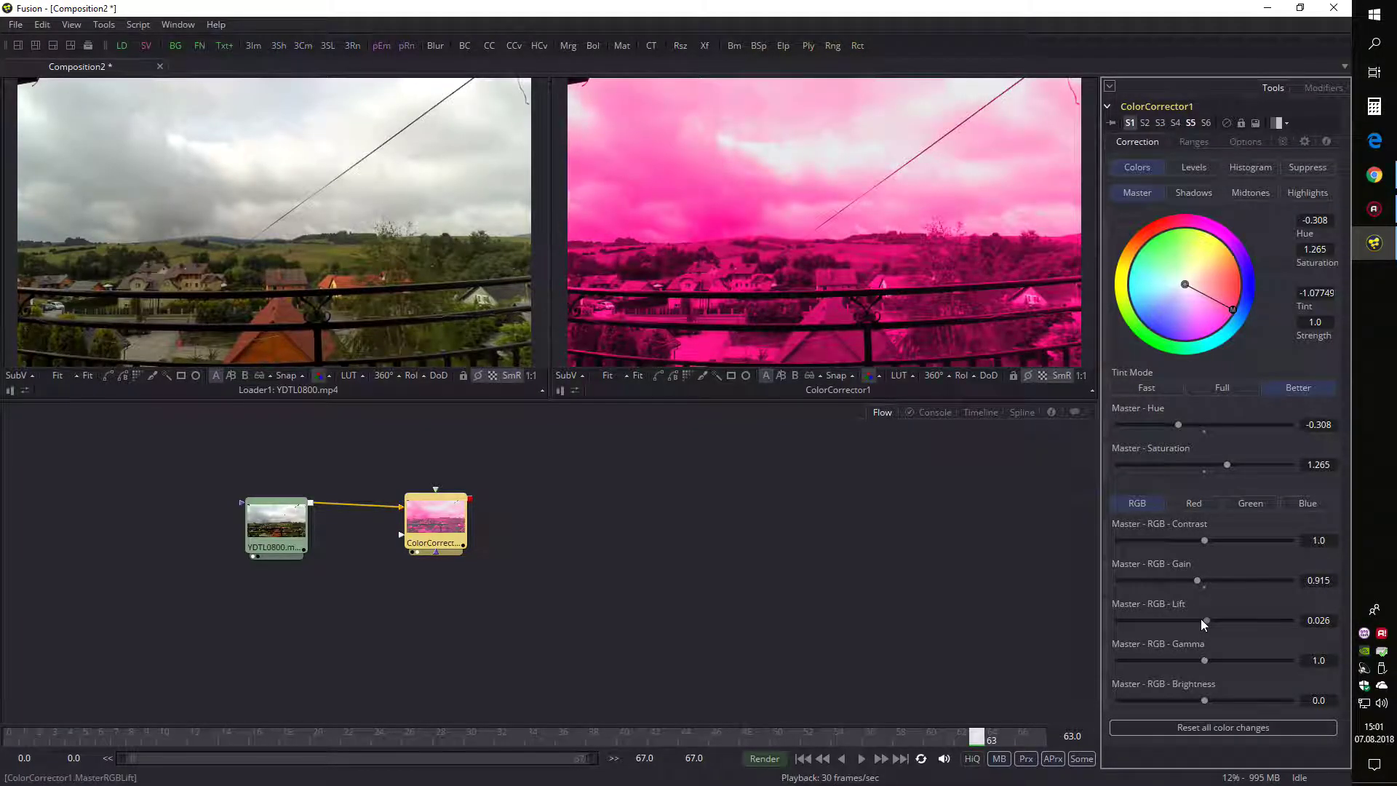
double_click(1197, 580)
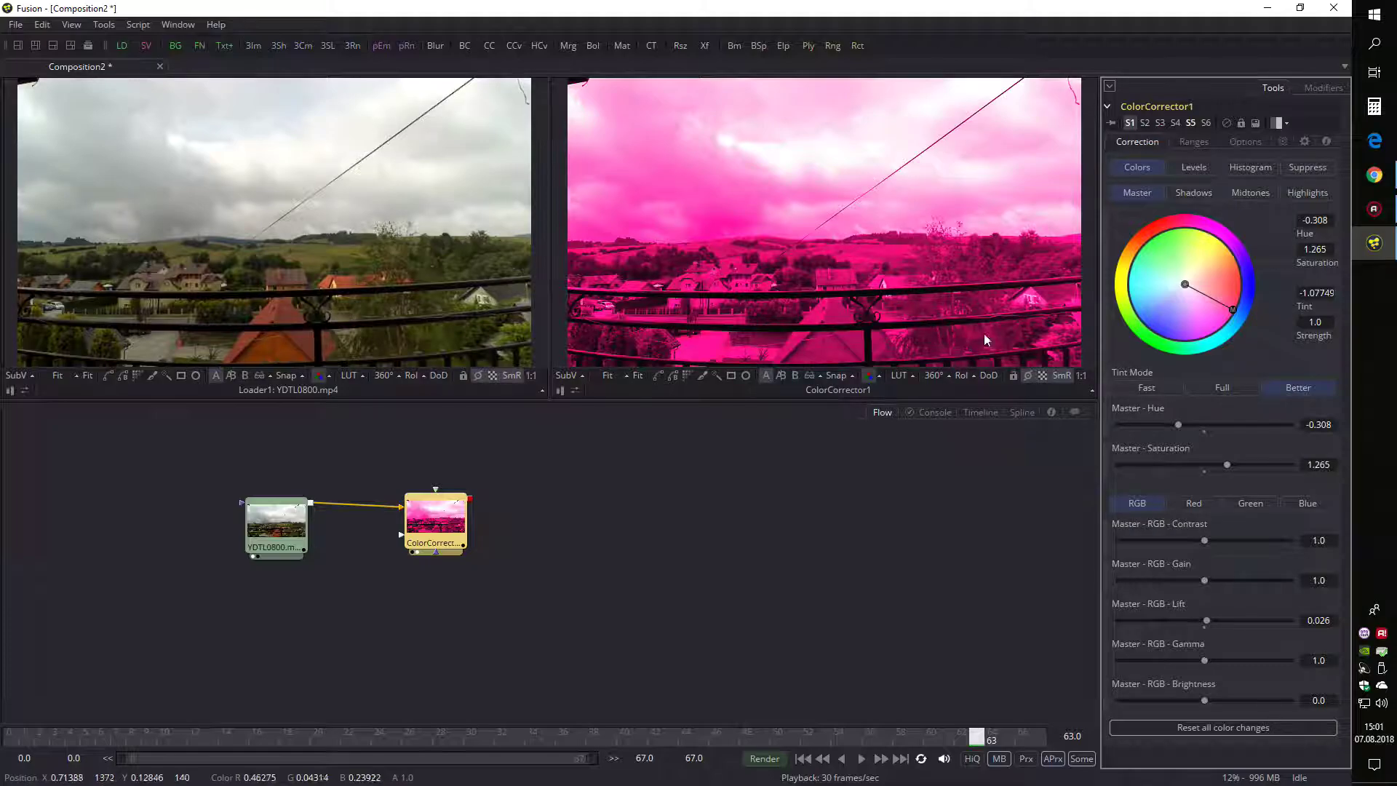
left_click_drag(1226, 301, 1227, 269)
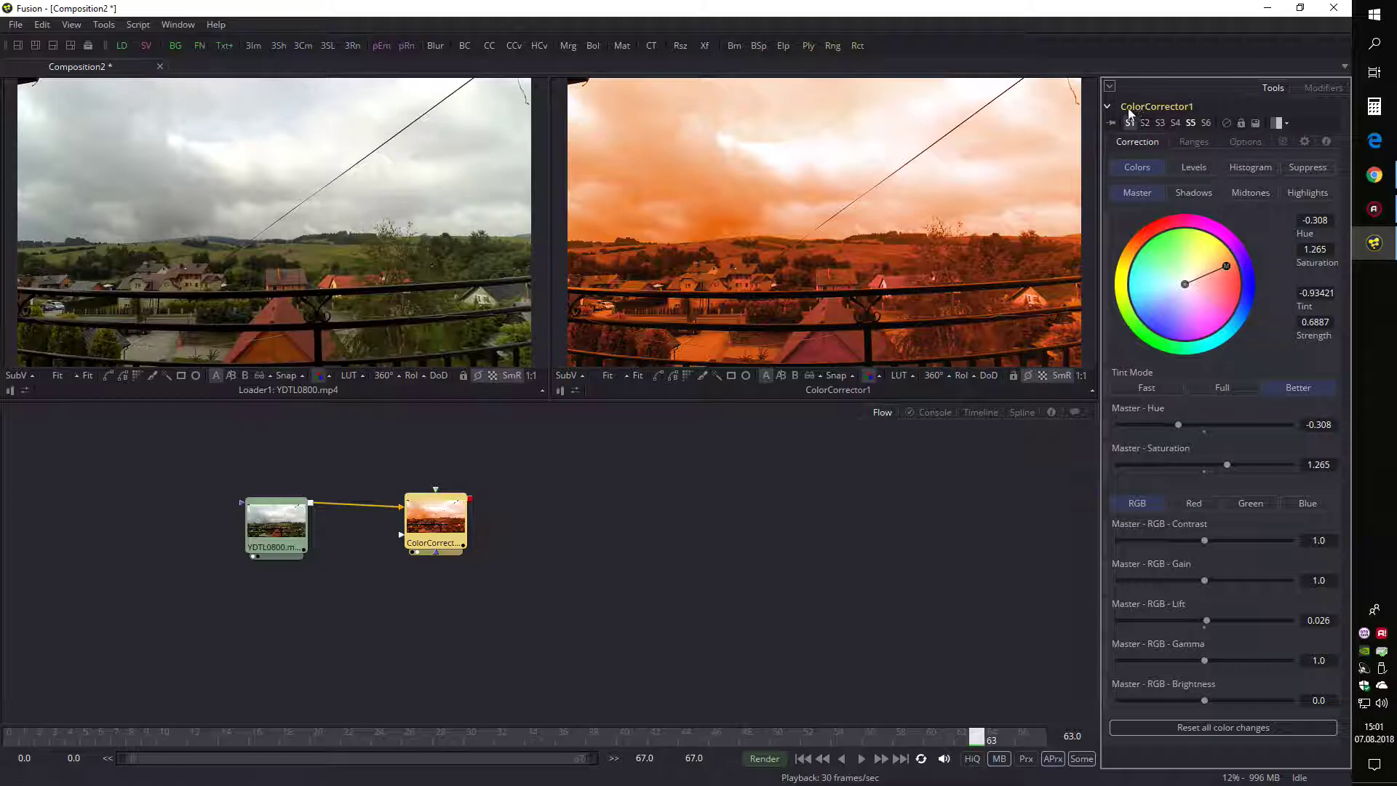
Save the Color Corrector's settings to a settings file named mojekolory in the Settings folder.
left_click(1192, 122)
right_click(1135, 105)
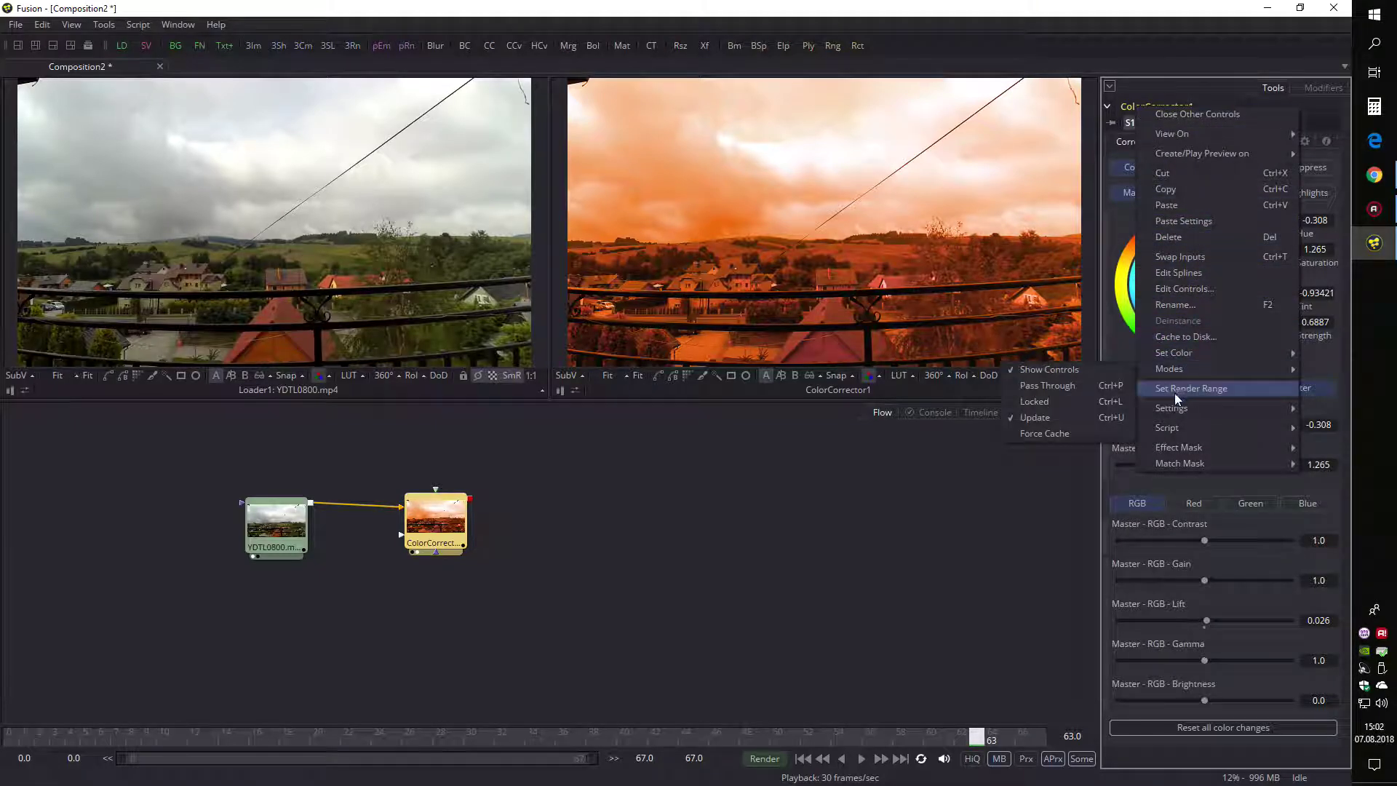
mouse_move(1182, 409)
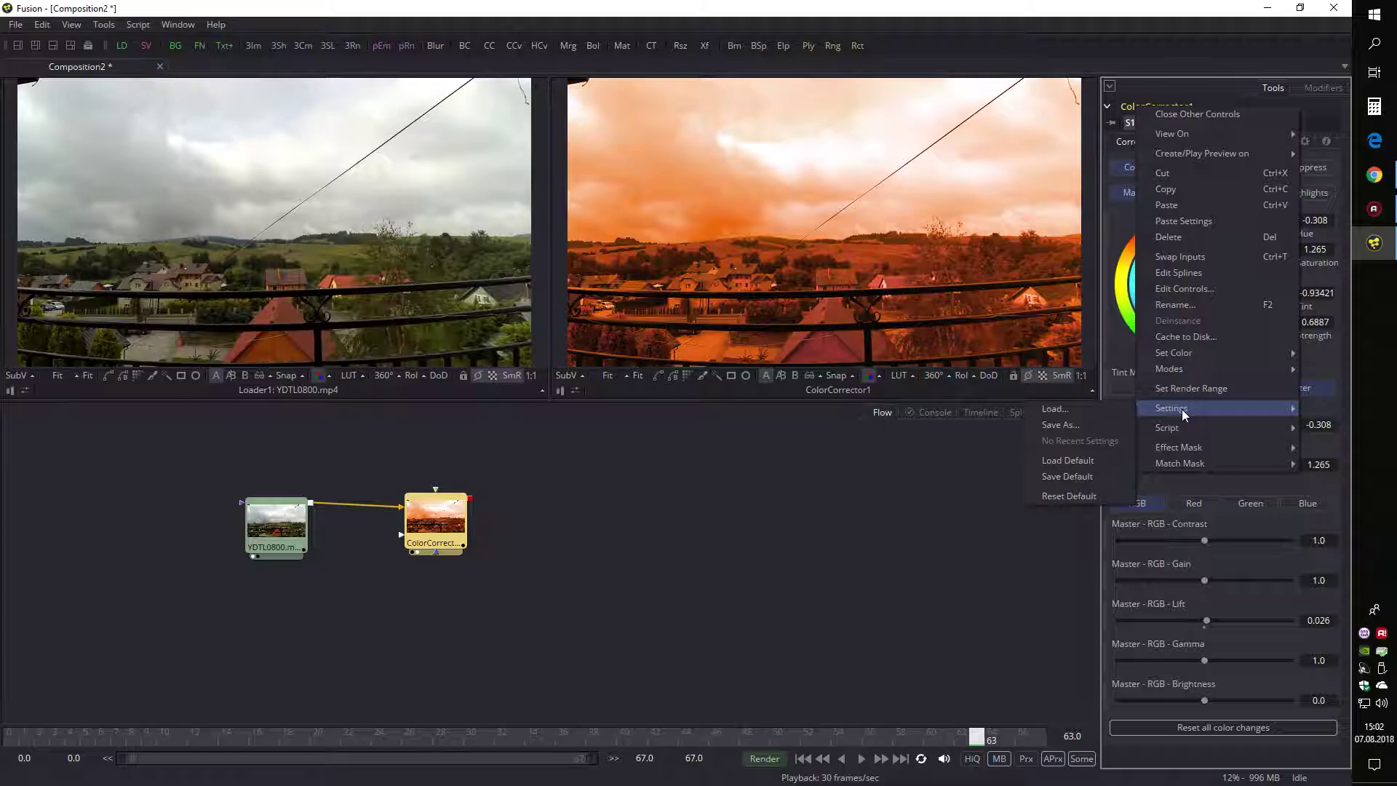
left_click(1071, 426)
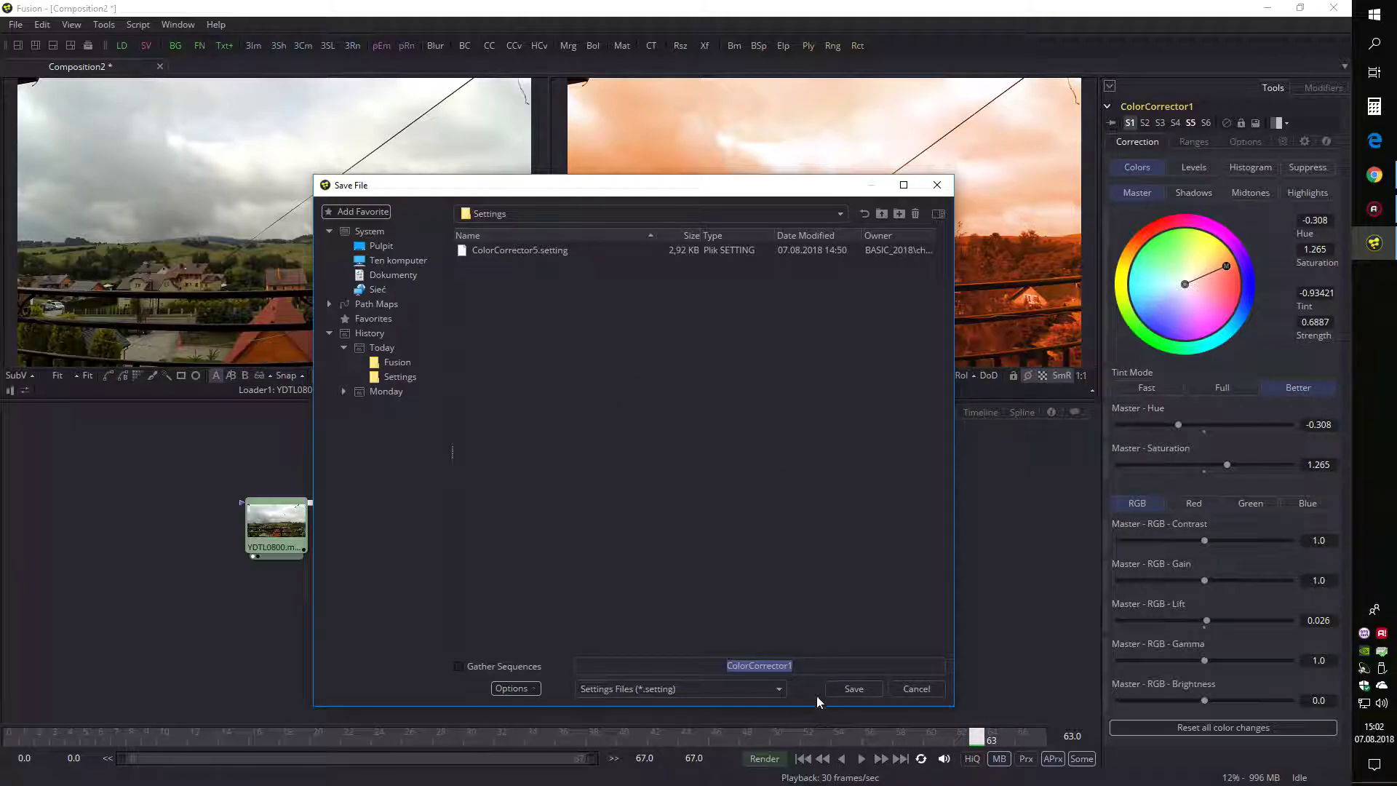
type("mojekolory")
left_click(851, 688)
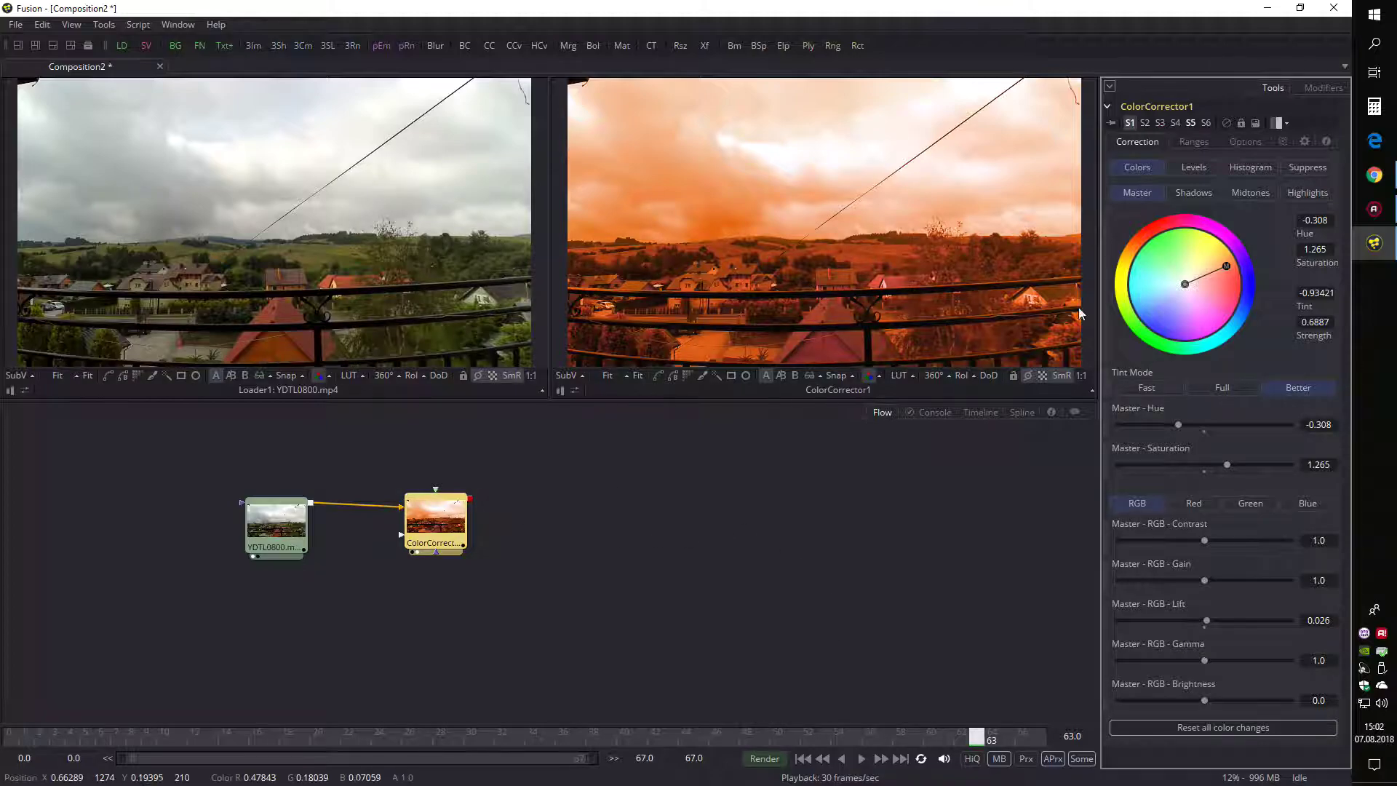
Try a green tint and a blue tint at strength 0.7232 on the Color Corrector, and alter its RGB contrast.
left_click_drag(1225, 266, 1148, 243)
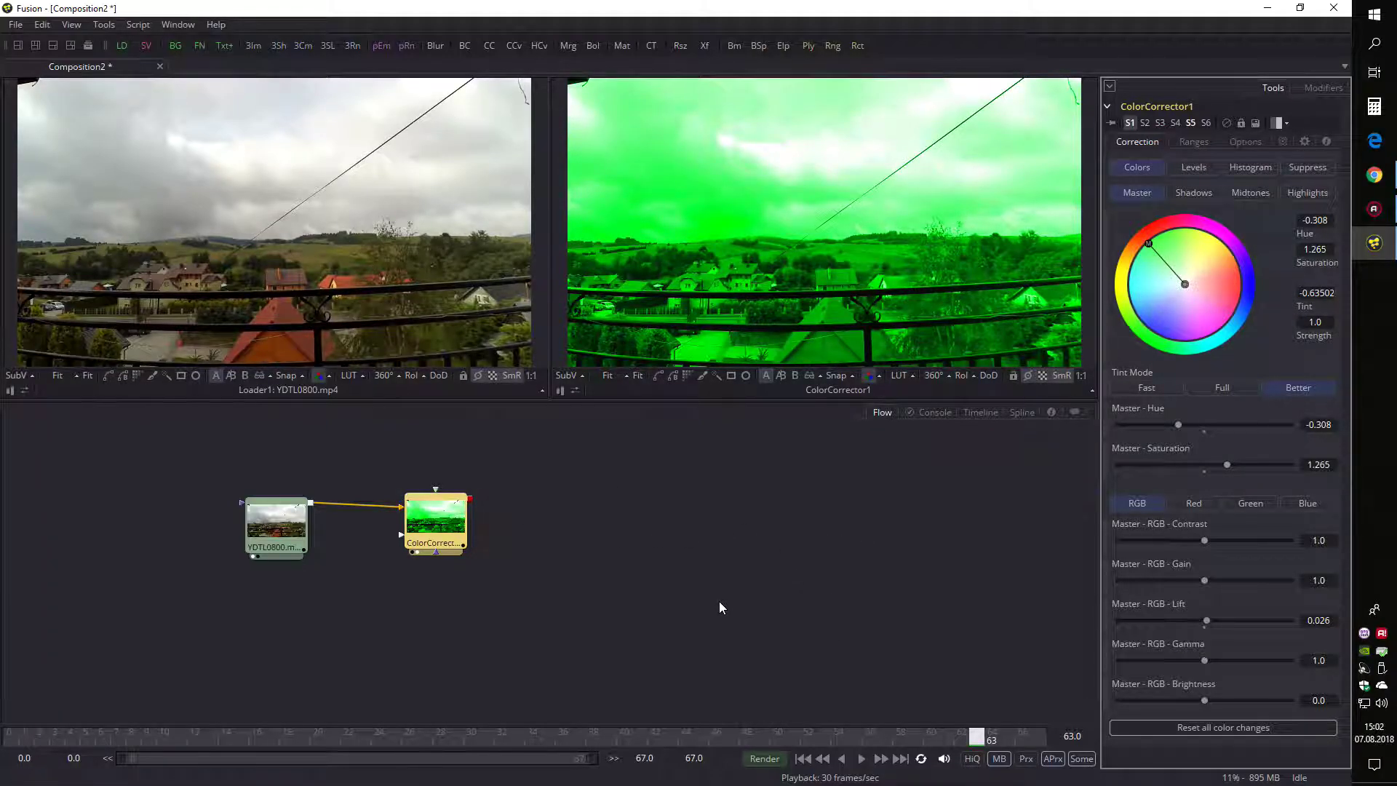
left_click(1154, 321)
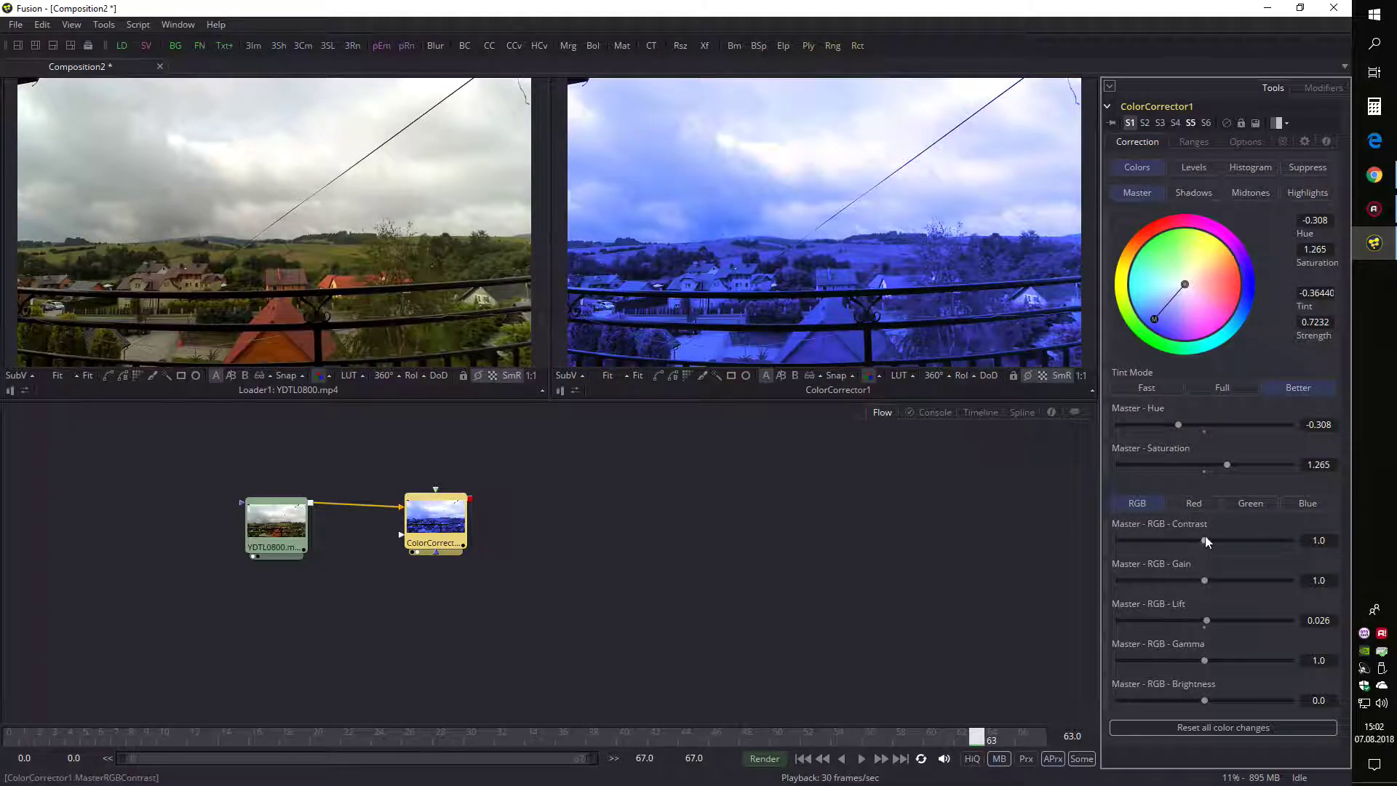
left_click_drag(1204, 539, 1121, 540)
left_click_drag(1204, 579, 1216, 620)
Delete the modified Color Corrector node and add a fresh Color Corrector beside the loader.
left_click(449, 530)
key("Delete")
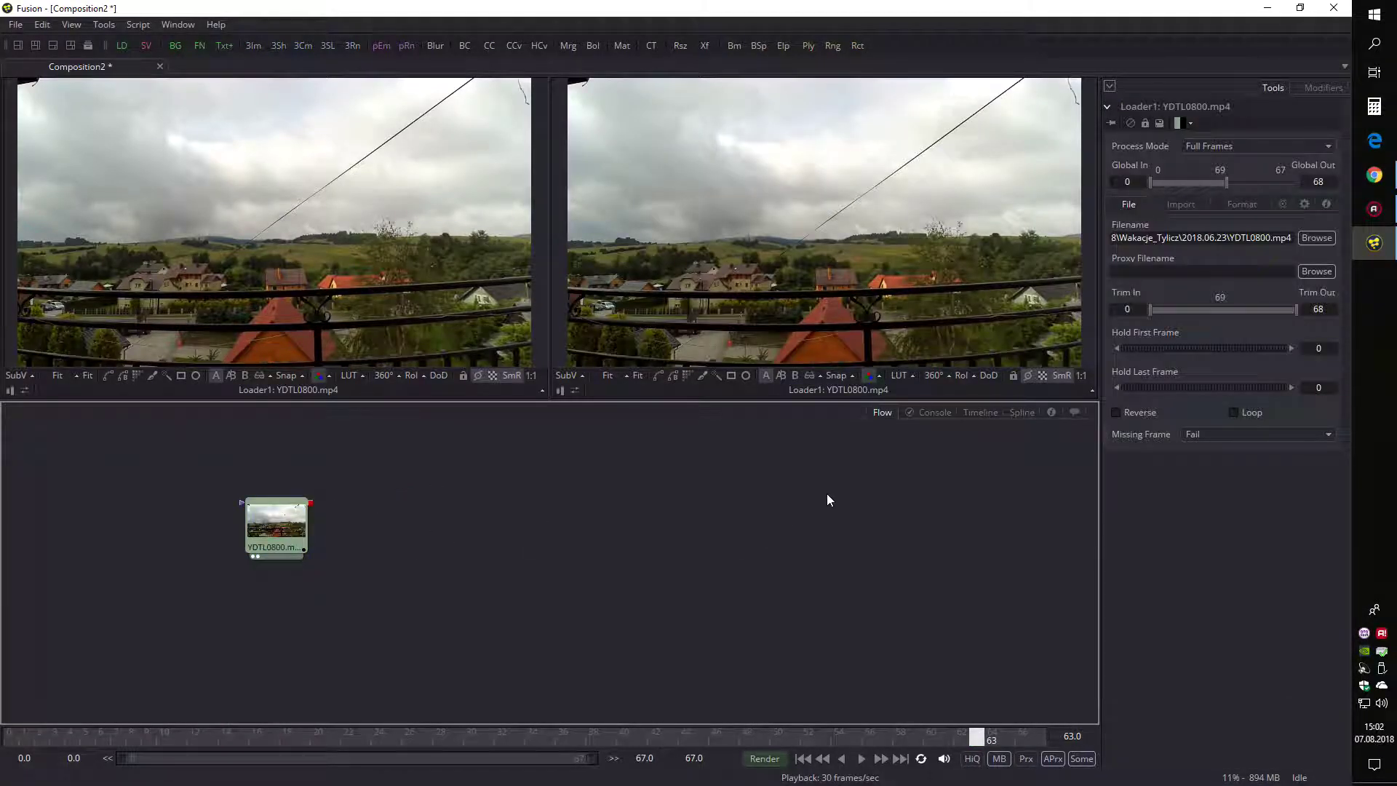
right_click(480, 512)
left_click(400, 525)
key("ctrl+space")
type("colo")
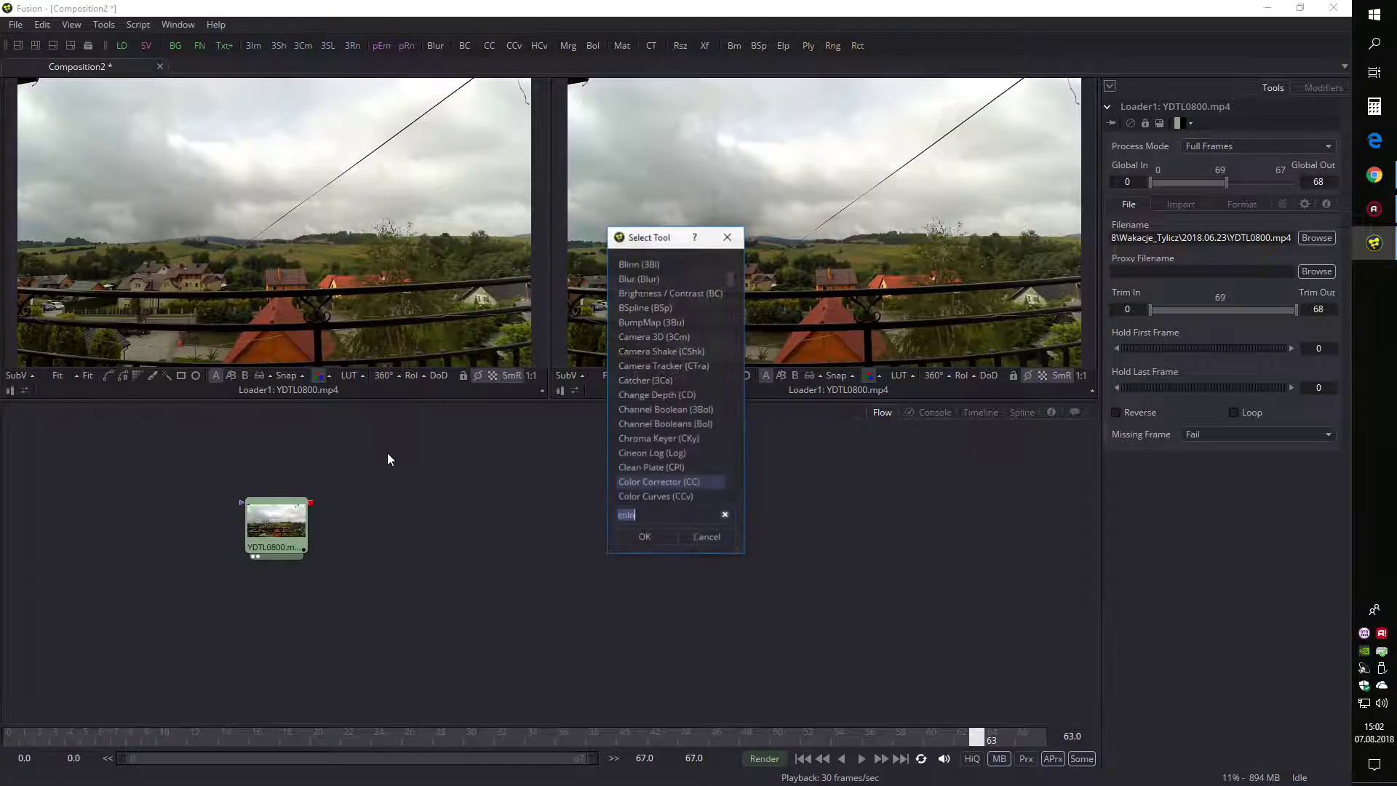
left_click(655, 542)
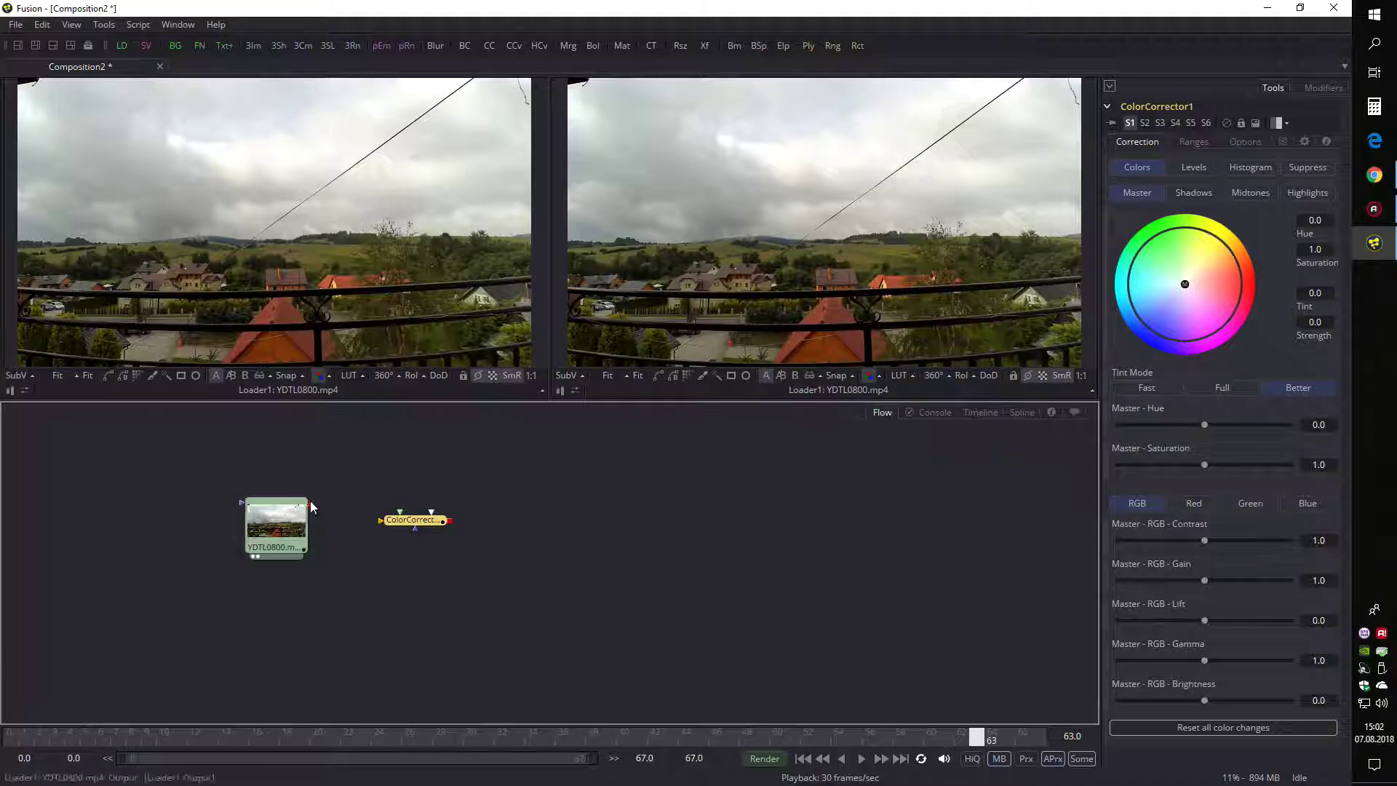
Connect the loader's output to the new Color Corrector and show the corrector in the right viewer, keeping the loader in the left one.
left_click_drag(310, 507, 380, 519)
left_click(394, 530)
left_click(397, 529)
left_click(392, 529)
left_click(253, 556)
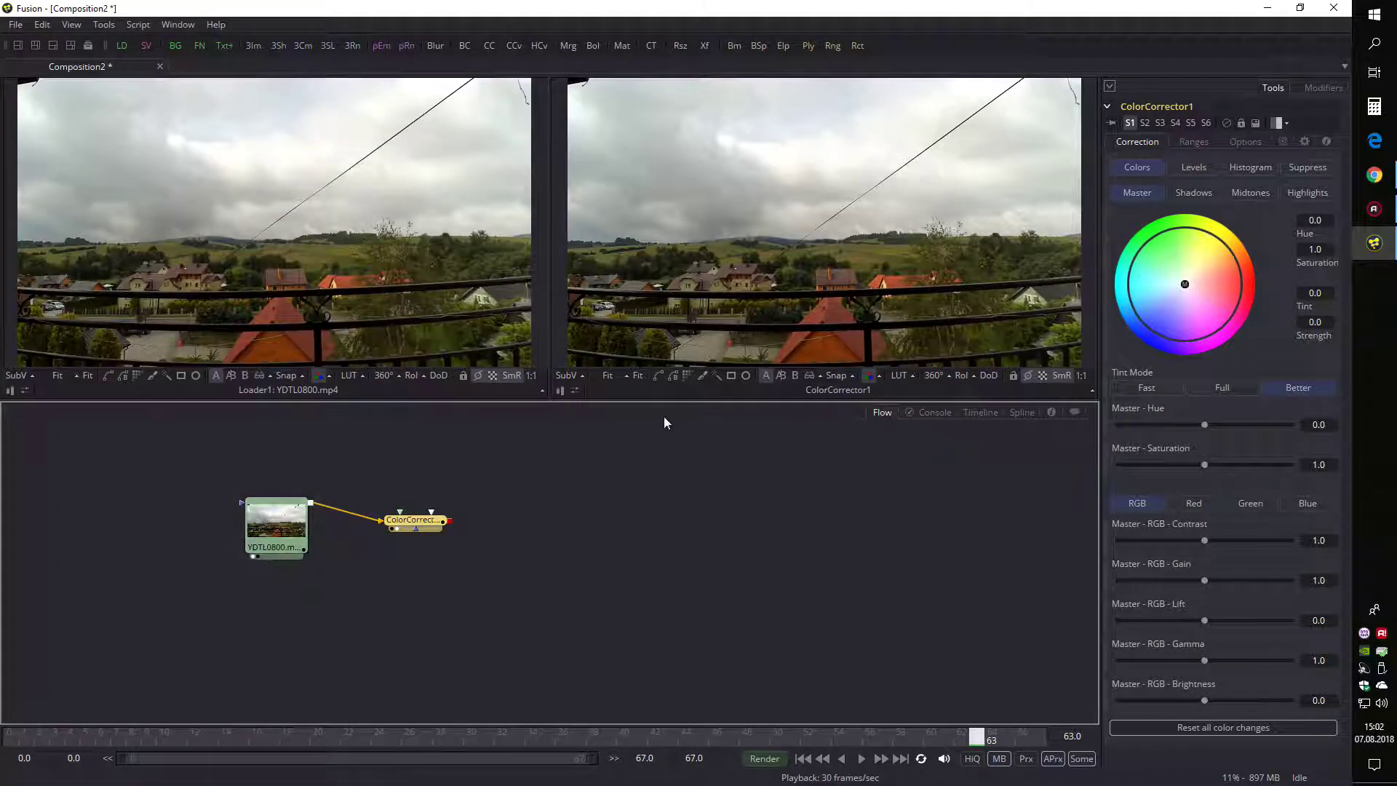
Tint the new Color Corrector yellow at strength 0.6105 and replace its settings by loading mojekolory.setting from the Settings folder.
left_click_drag(1184, 284, 1210, 250)
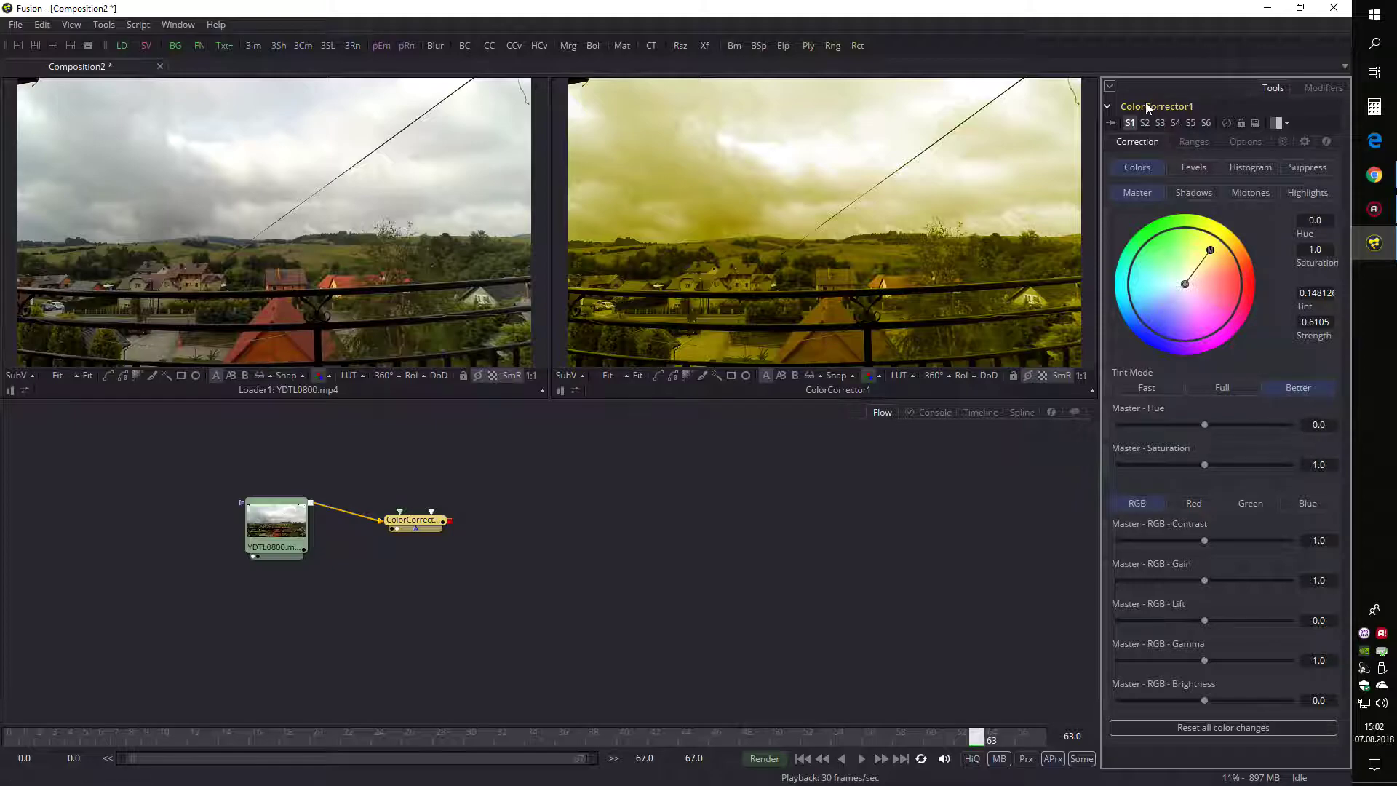
right_click(1169, 106)
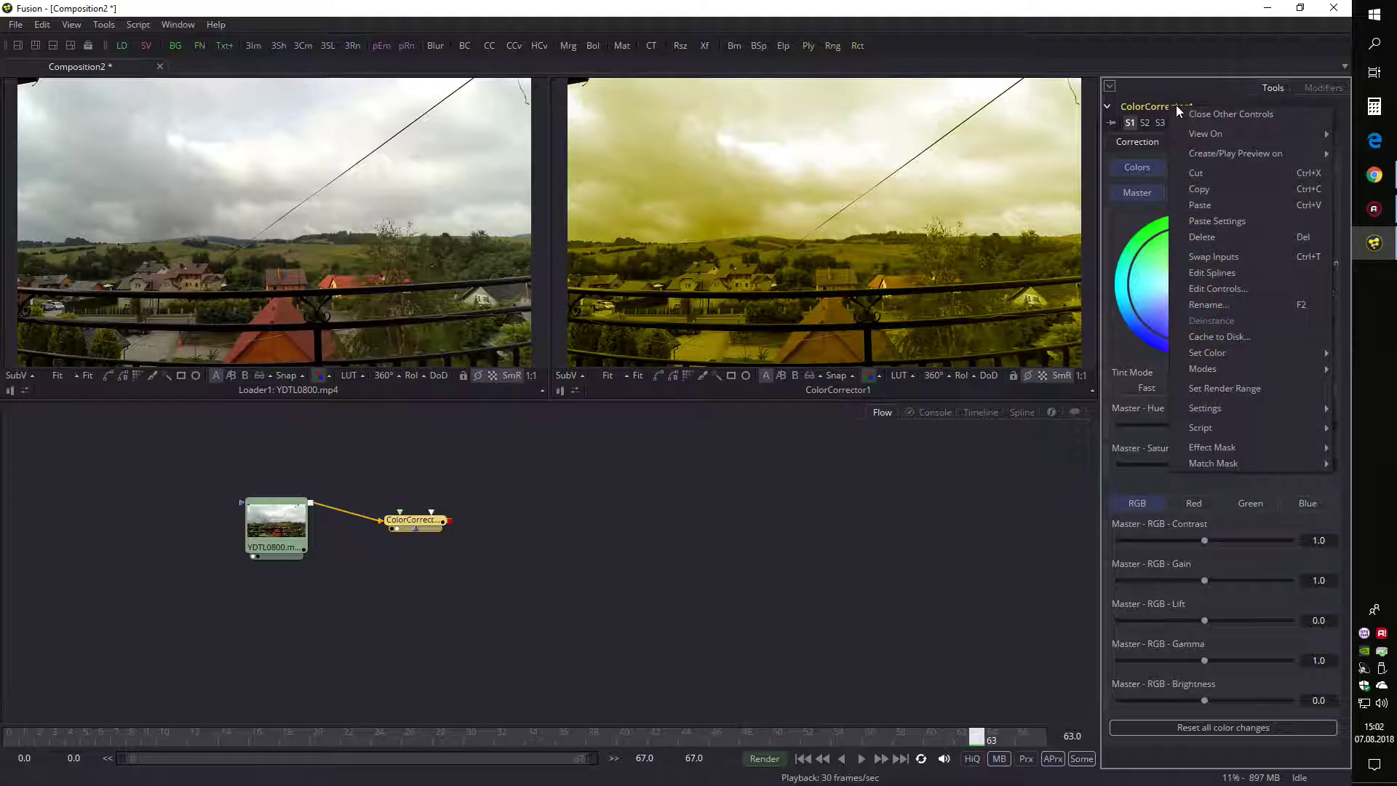
mouse_move(1237, 413)
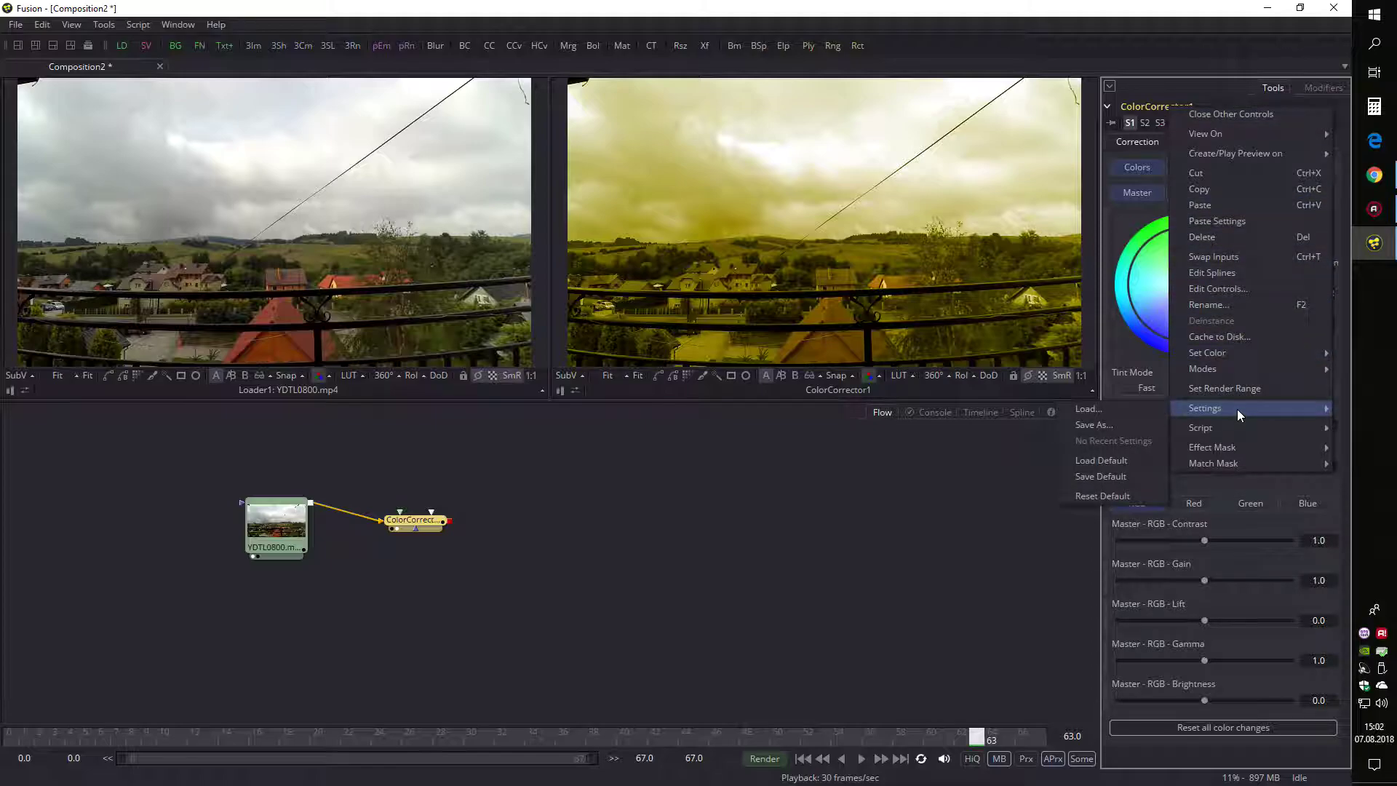
left_click(1091, 409)
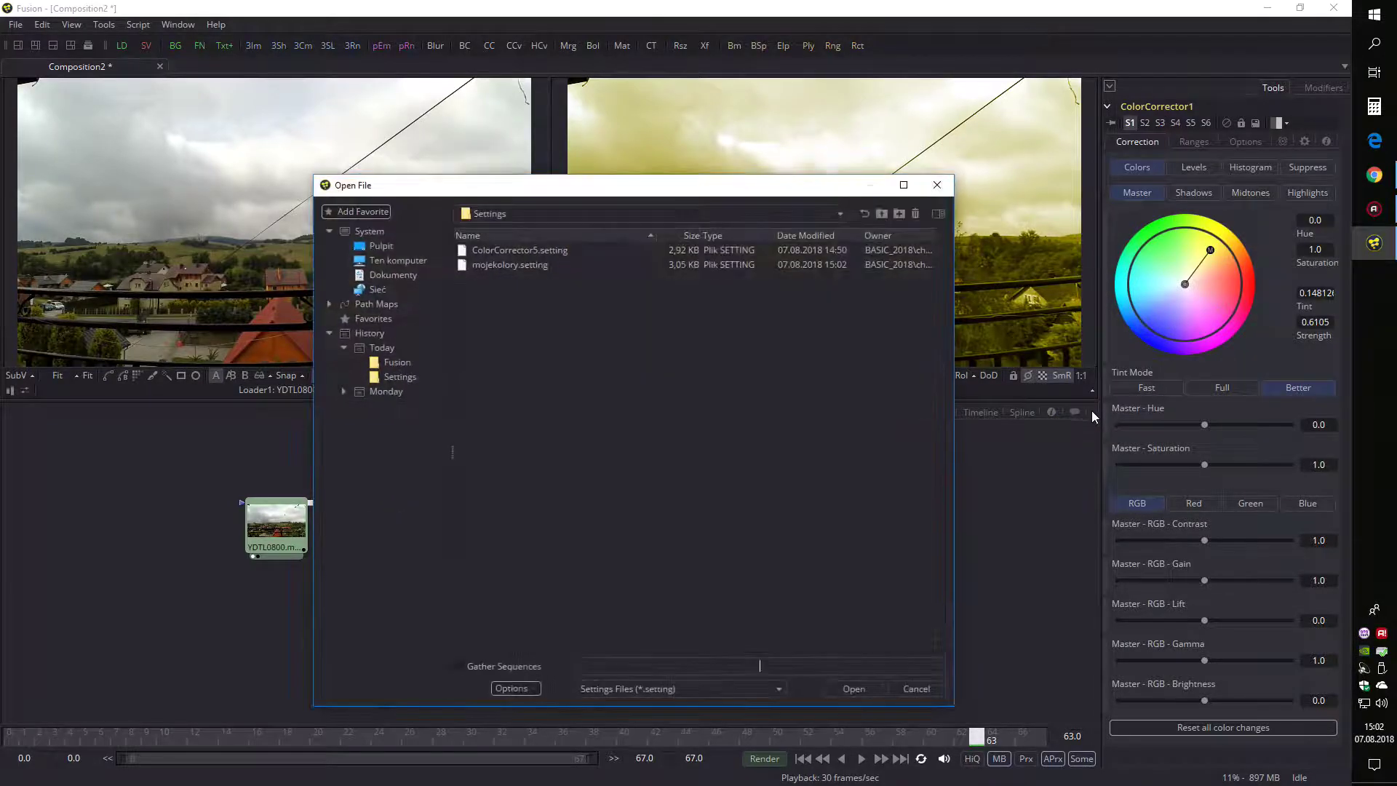
left_click(488, 264)
left_click(854, 689)
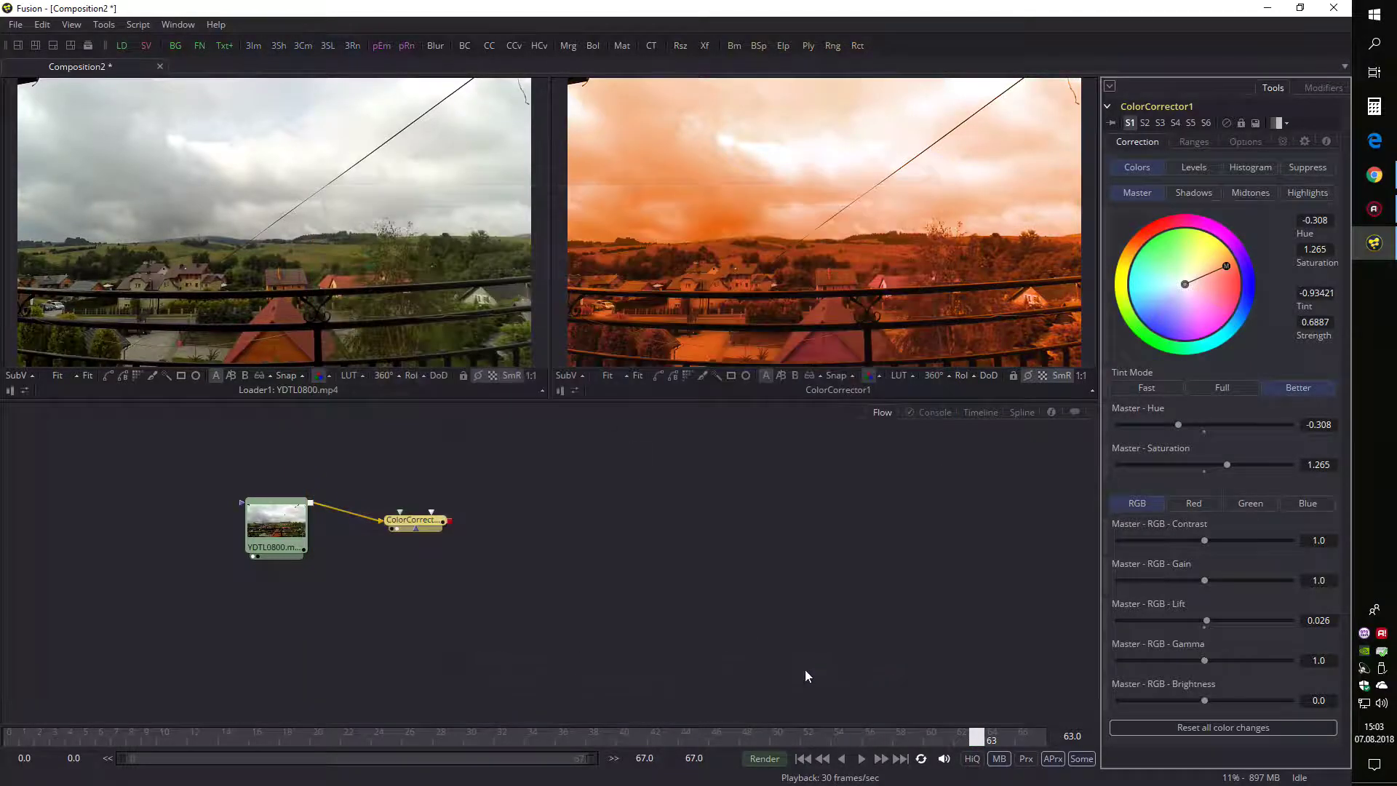